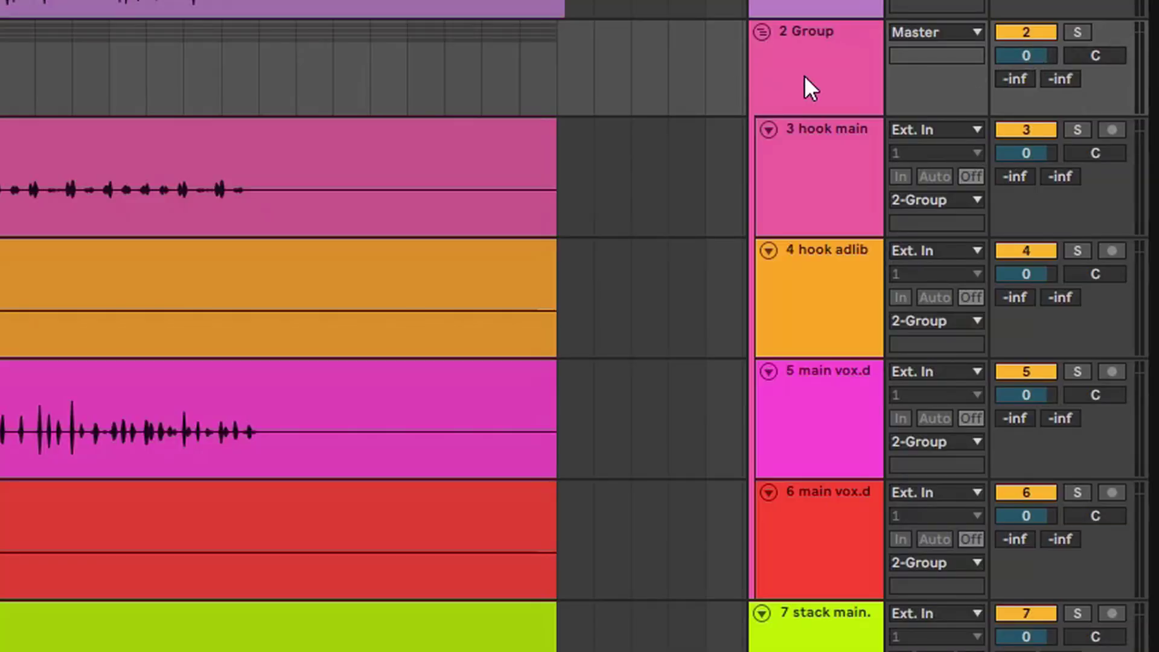
left_click(804, 75)
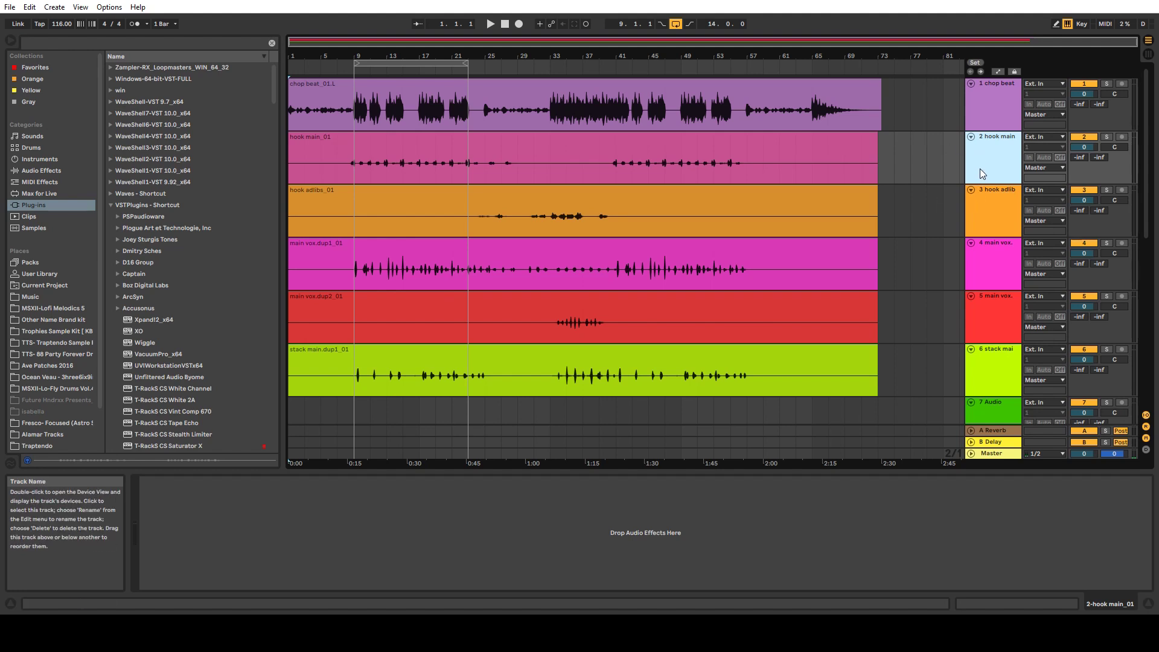
- Group the five vocal tracks from hook main through stack main into one group track
left_click(987, 211)
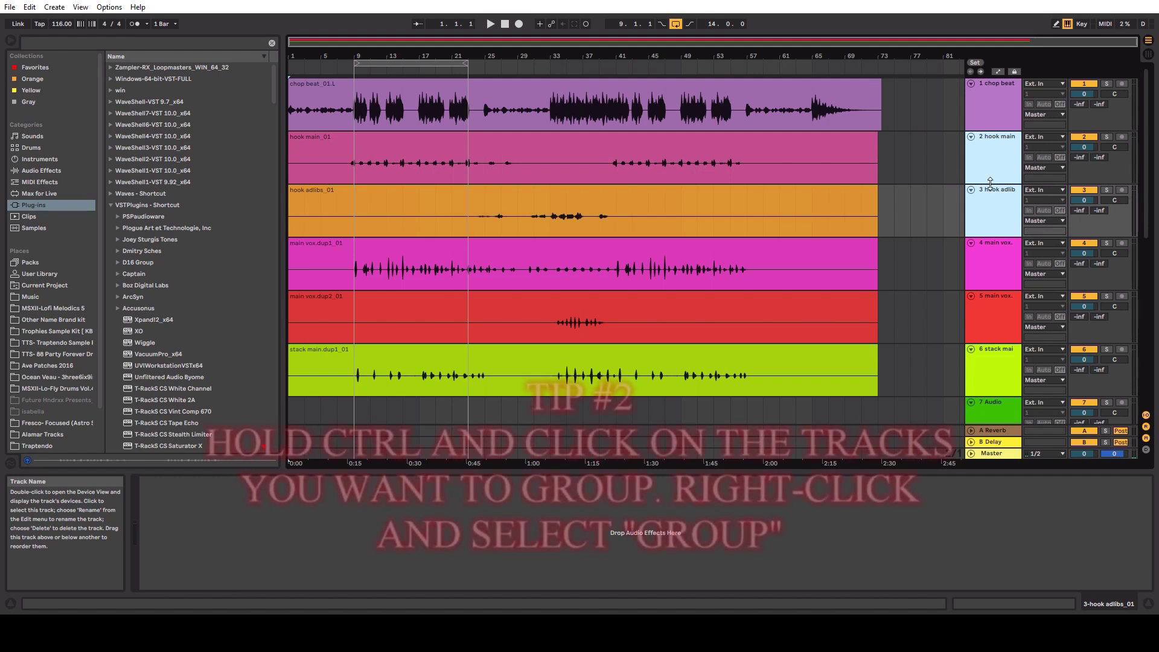
left_click(1001, 275, "ctrl")
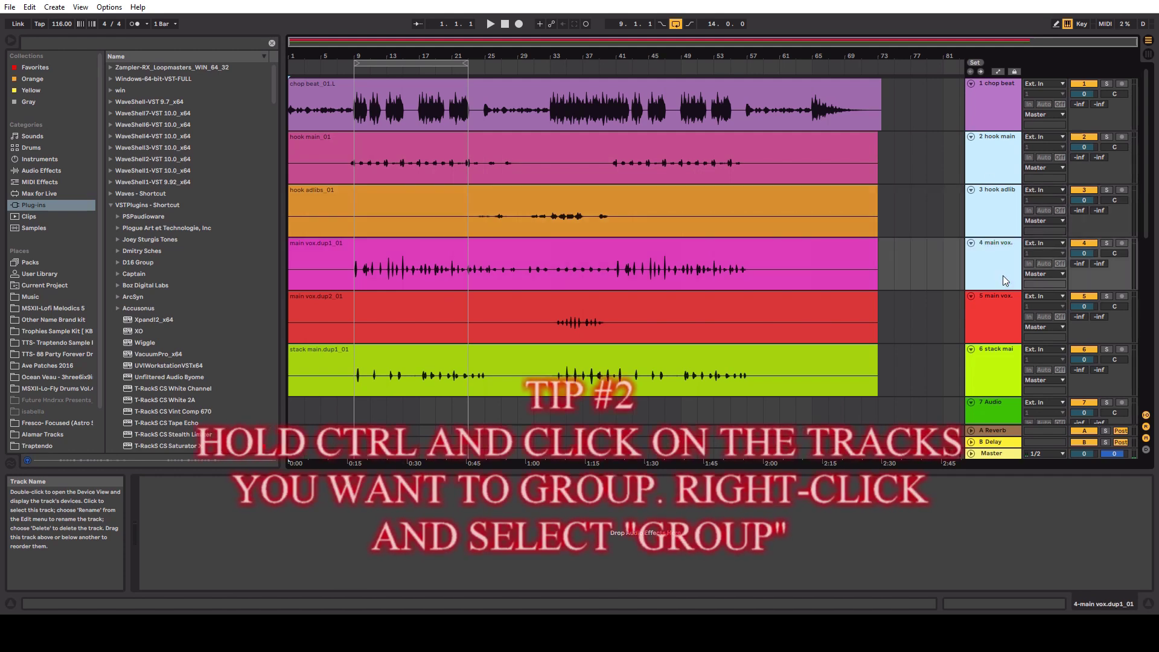
left_click(983, 320, "ctrl")
left_click(987, 372, "ctrl")
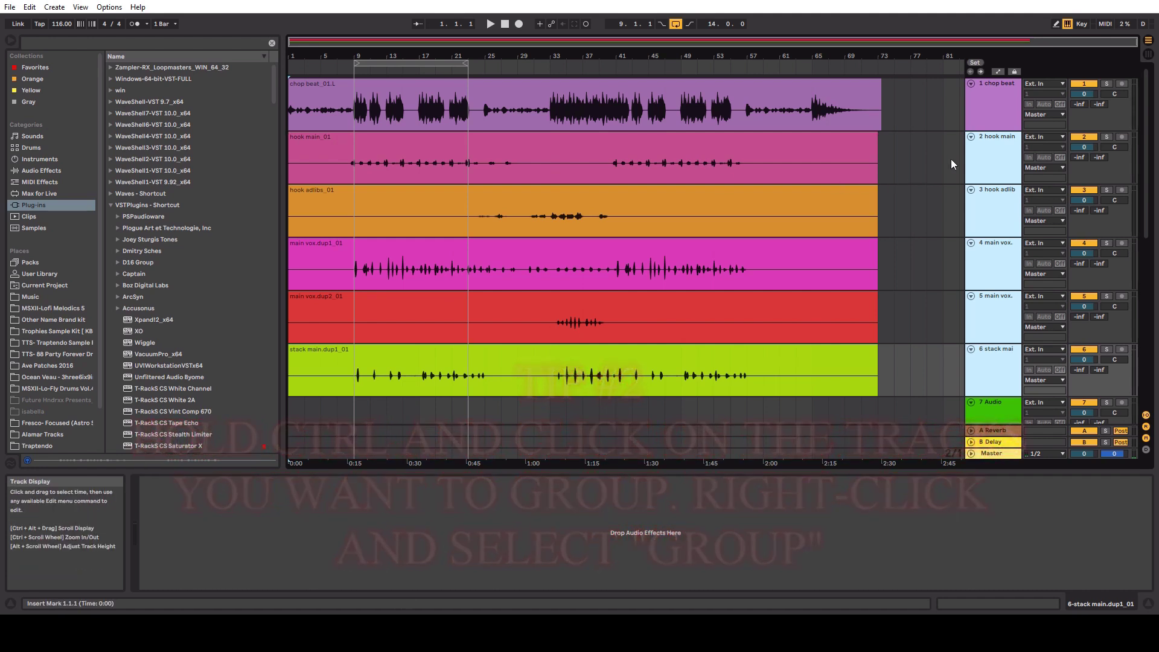
right_click(980, 158)
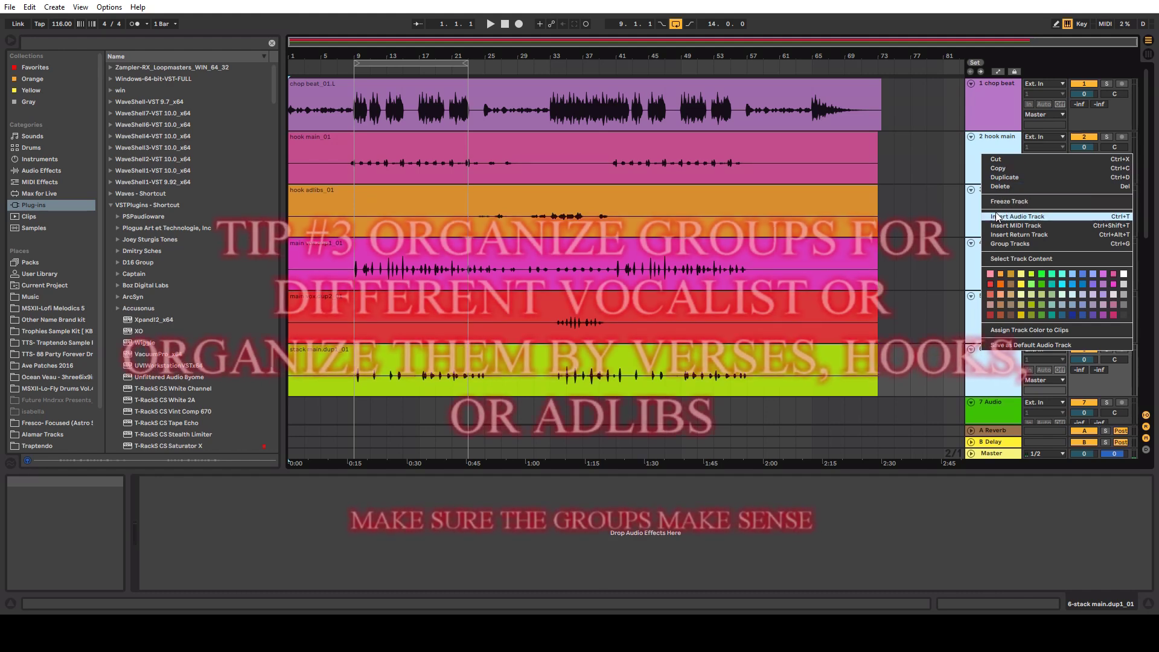
left_click(1006, 243)
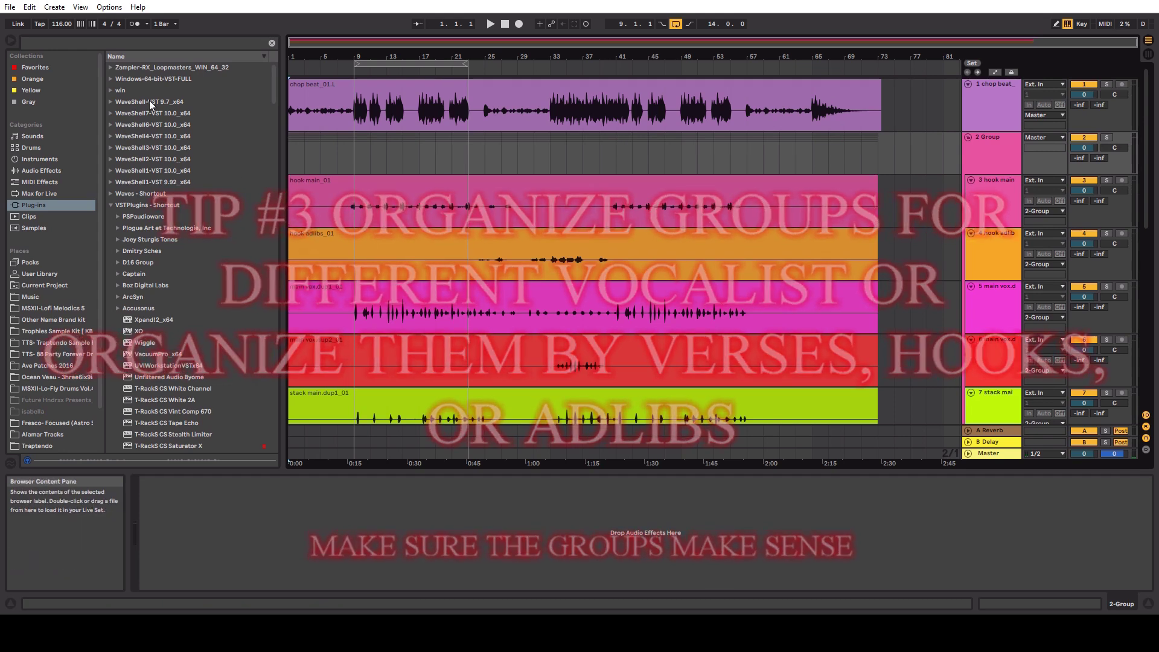
- Find the Nectar 3 plug-in by searching for "nect" and load it onto the vocal group track
left_click(980, 160)
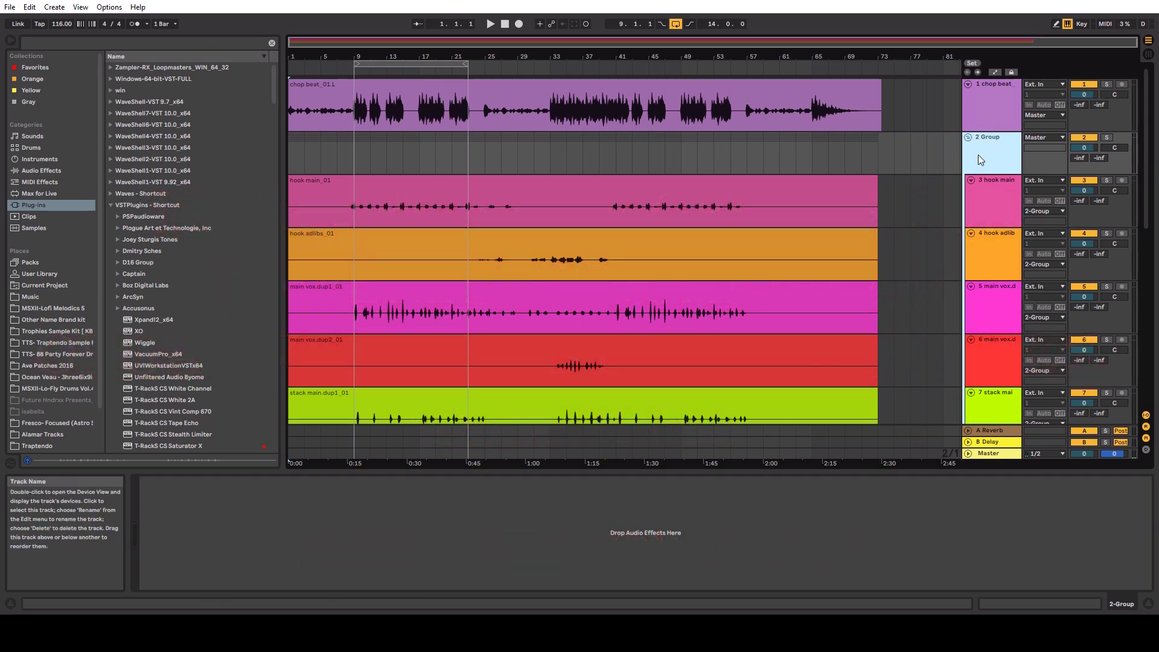
left_click(154, 44)
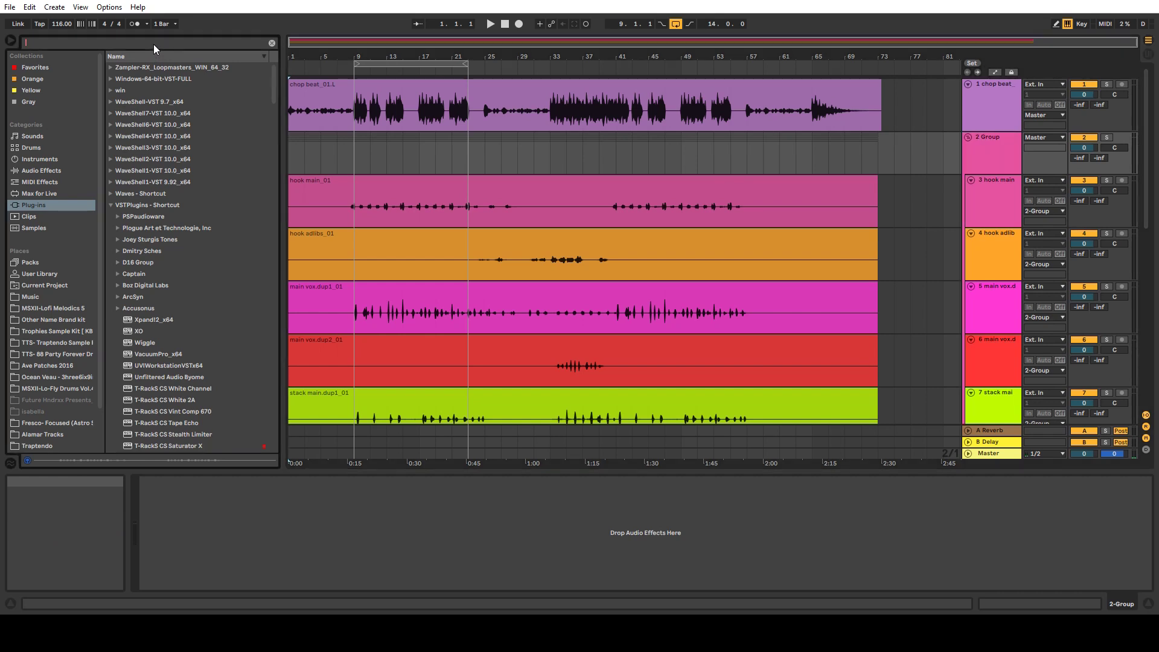
type("nect")
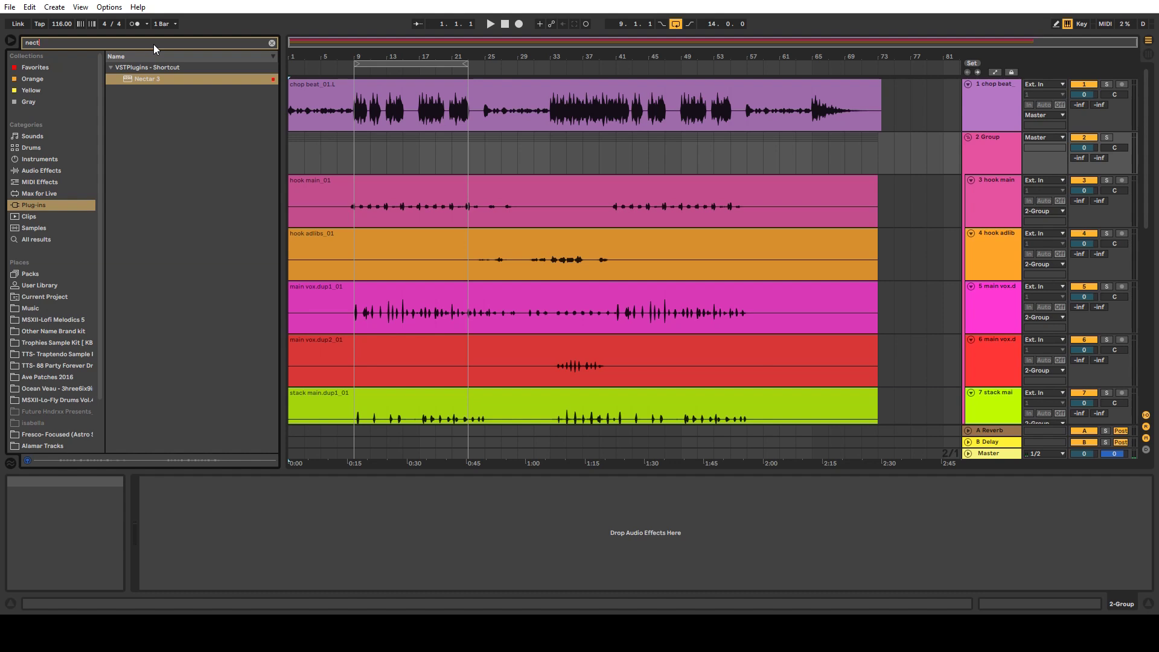
left_click(181, 78)
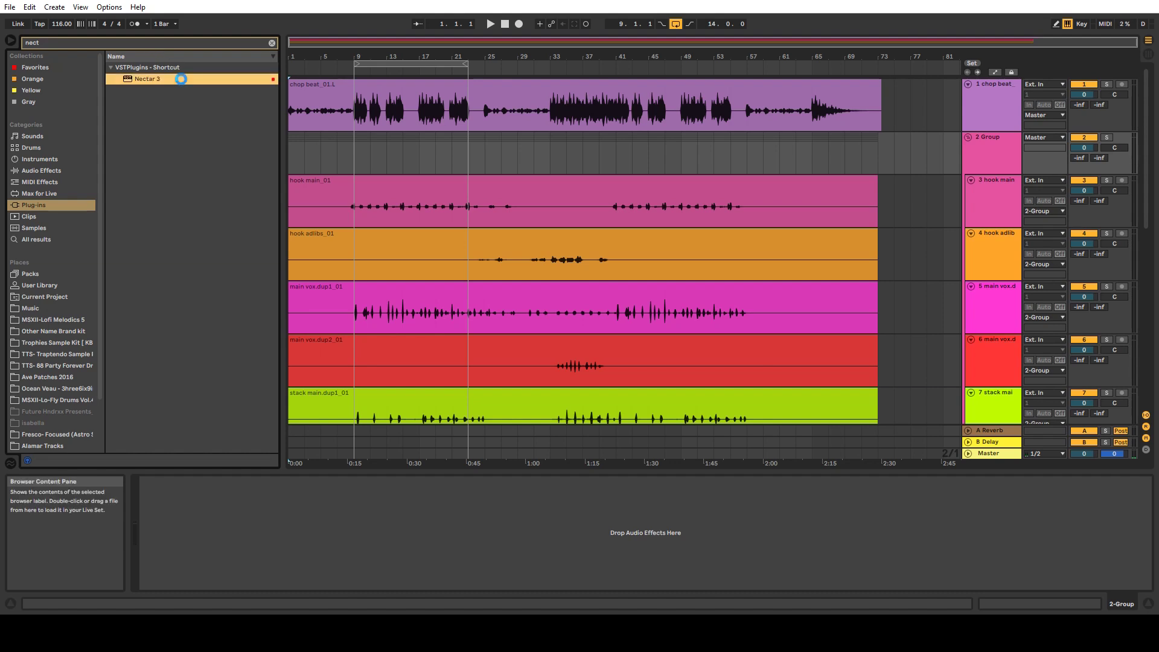
double_click(181, 78)
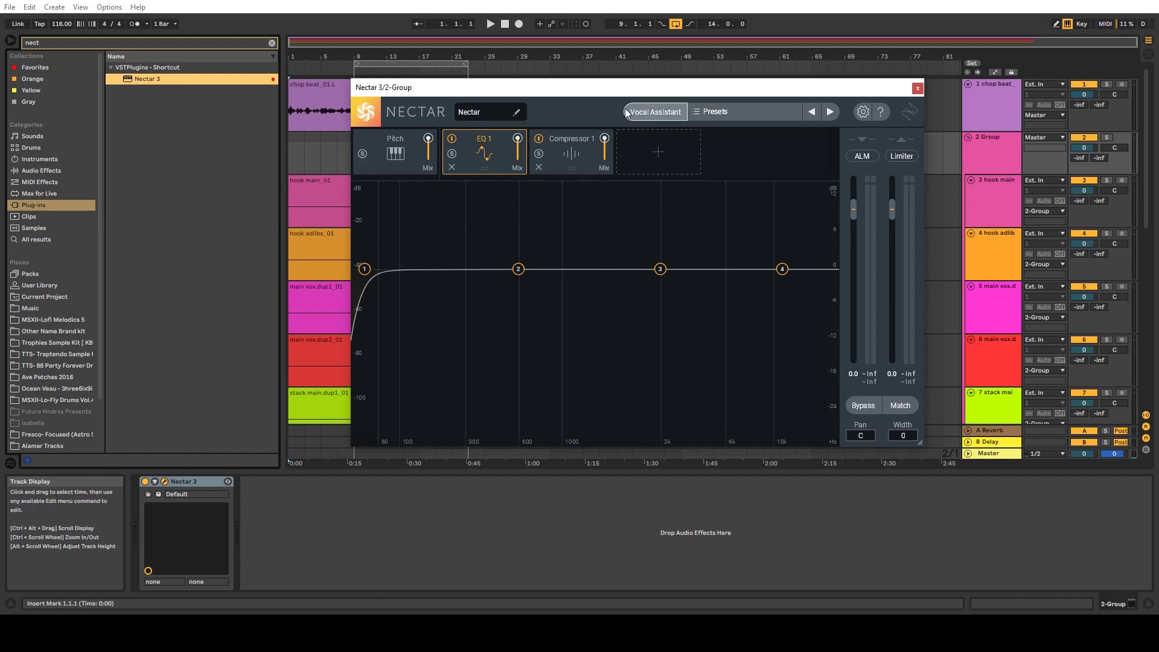
left_click_drag(620, 96, 691, 108)
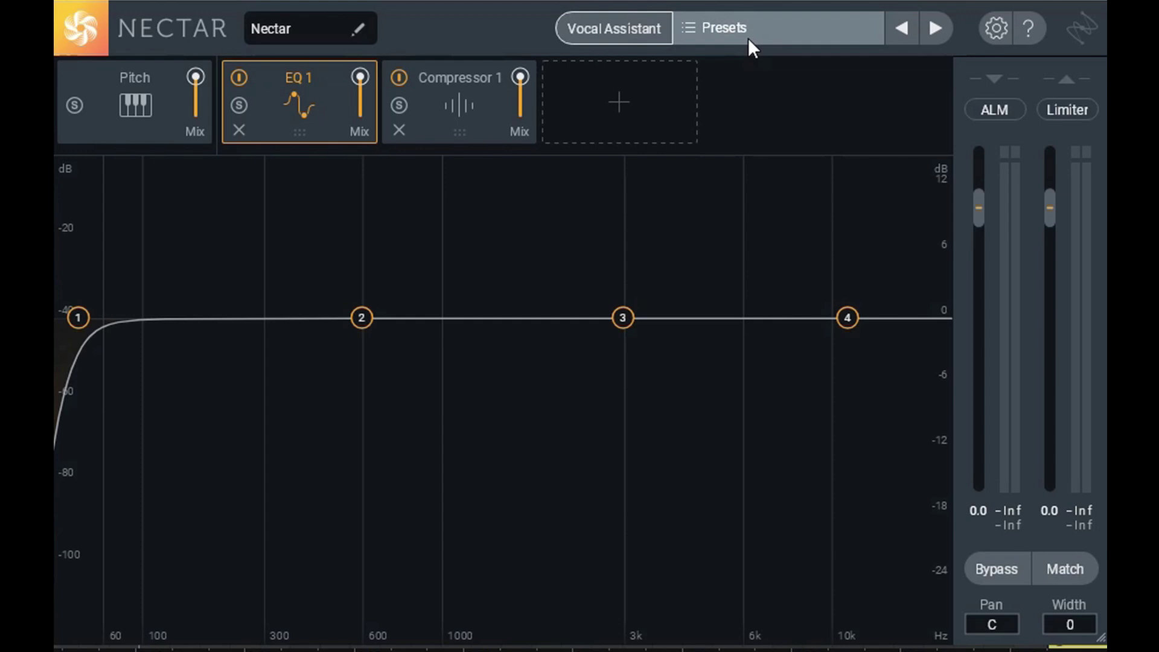
- Run Nectar's Vocal Assistant in Assist mode with the Modern vibe and Moderate intensity, and accept its suggestion
left_click(626, 25)
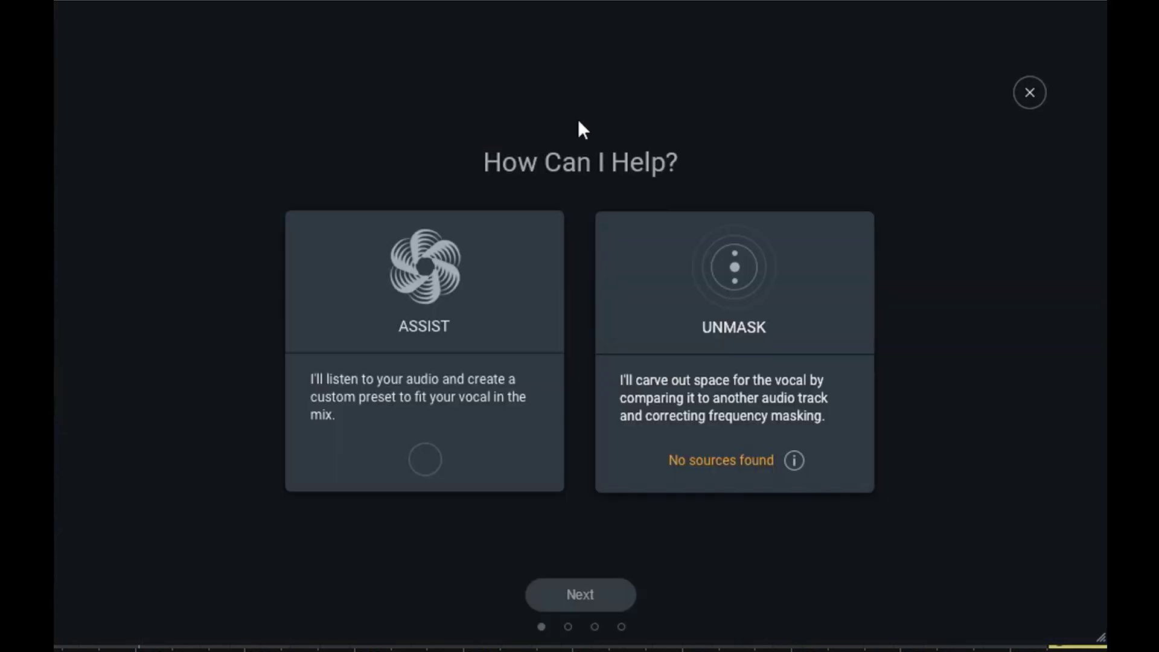
left_click(423, 460)
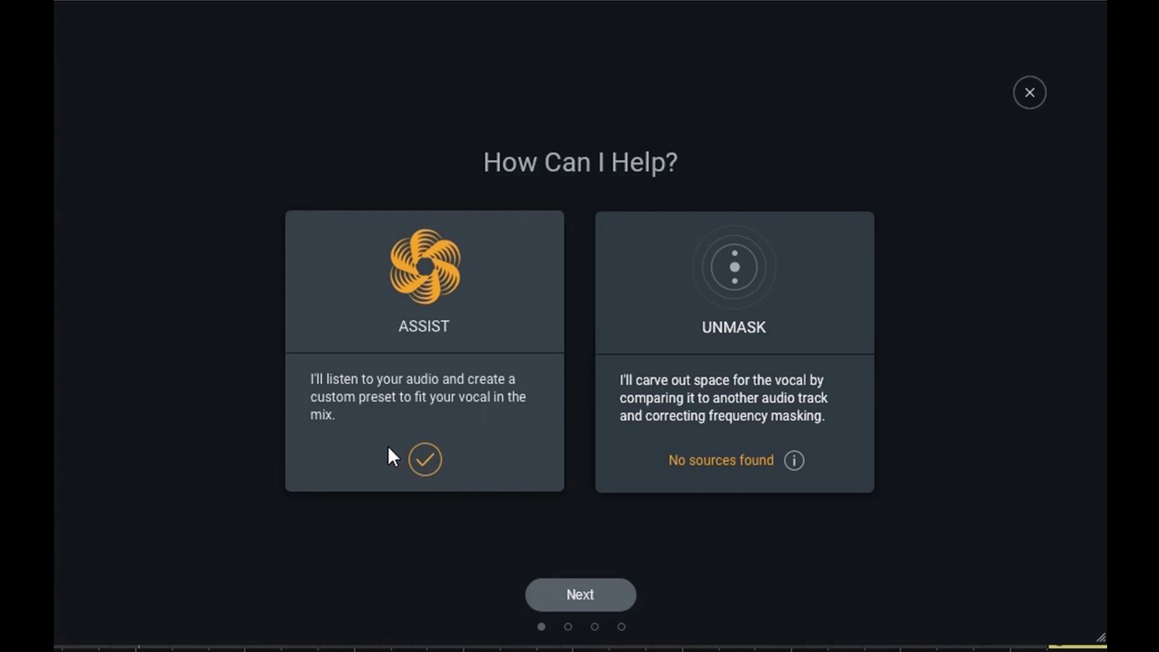
left_click(581, 600)
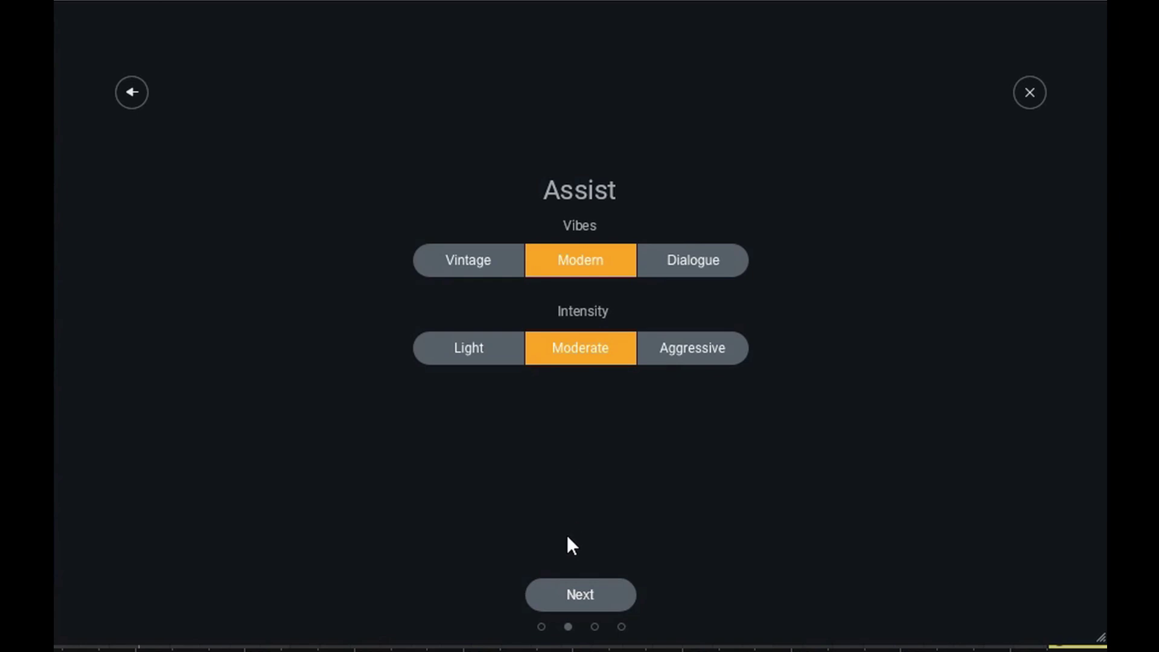
left_click(581, 600)
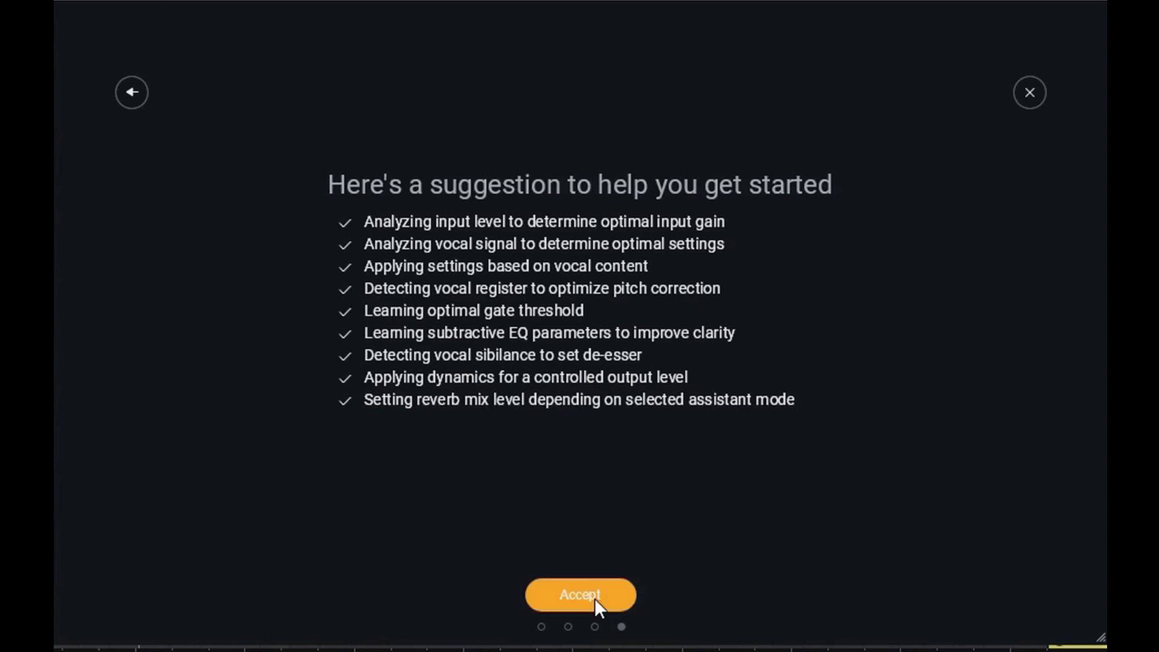
left_click(595, 598)
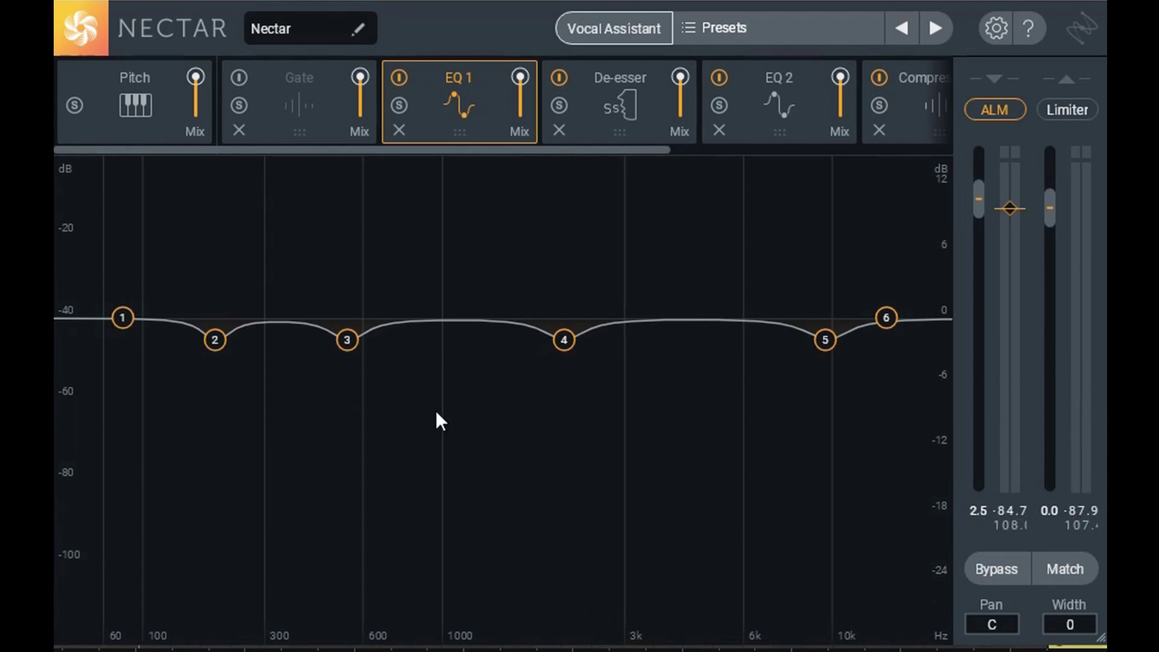
- Configure the Pitch module with a C♯ Minor scale, correction enabled and the Low vocal register
left_click(184, 108)
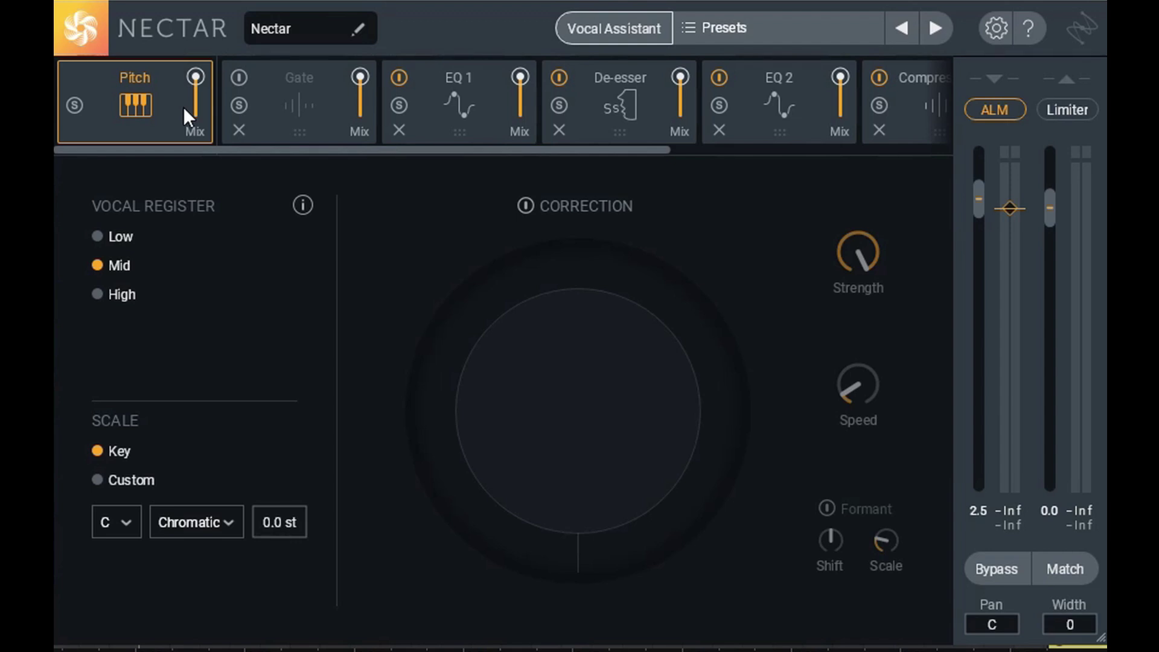
left_click(132, 522)
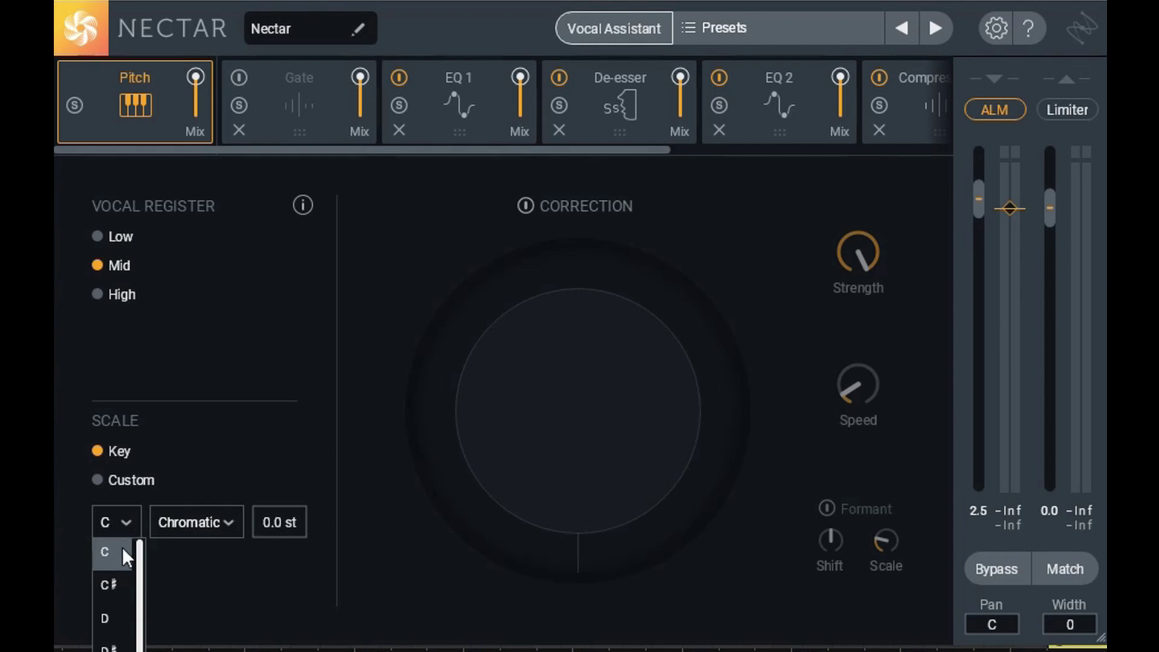
left_click(121, 585)
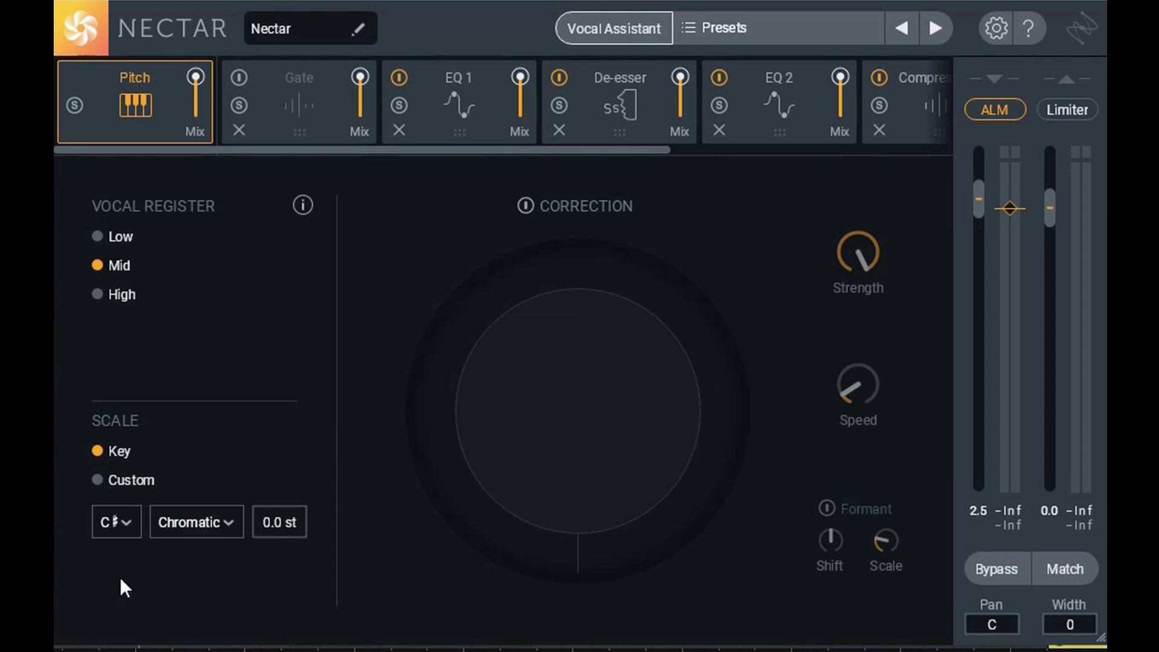
left_click(227, 520)
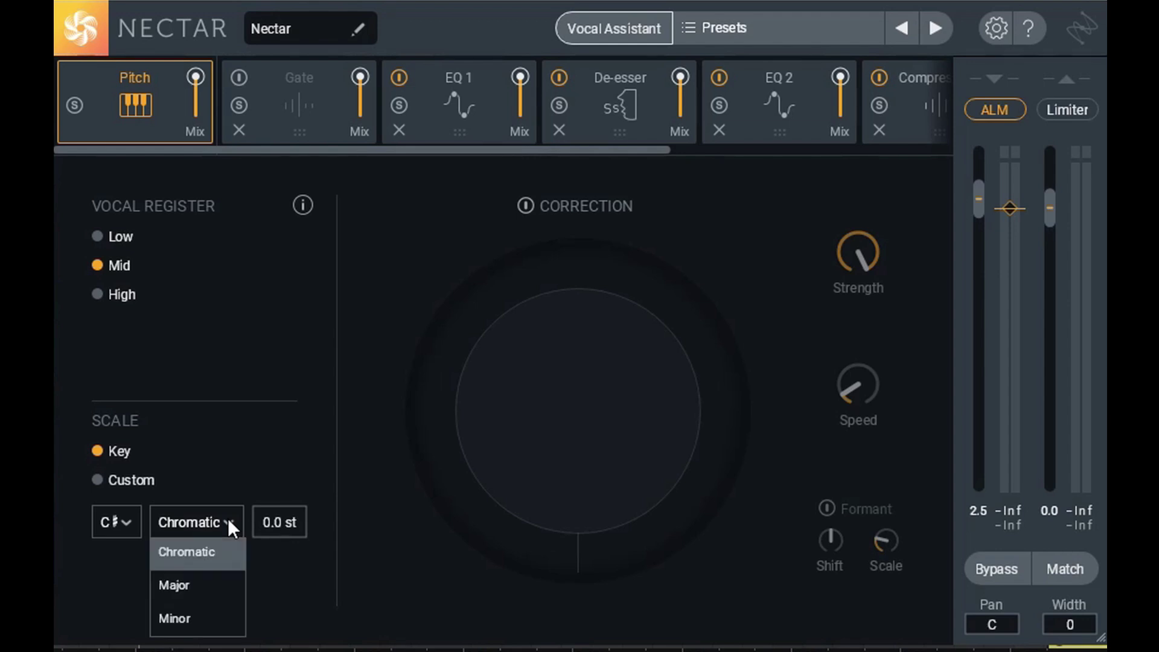
left_click(210, 618)
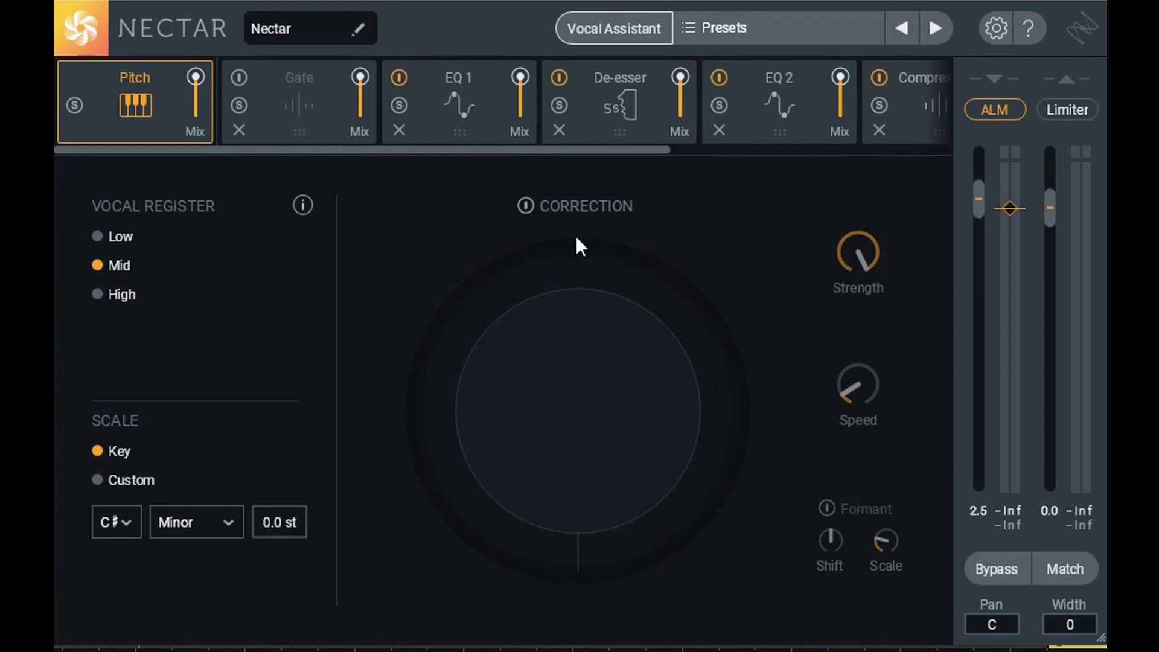
left_click(525, 207)
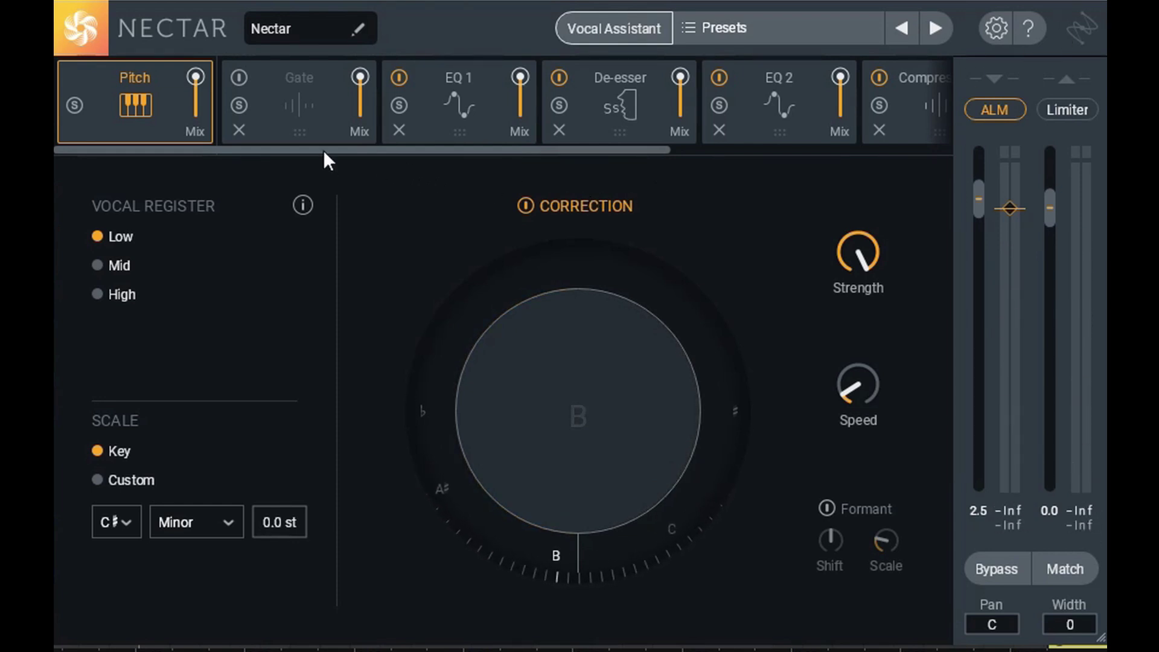
- Enable the Gate module and raise its Open threshold to -25.8 dB
left_click(289, 103)
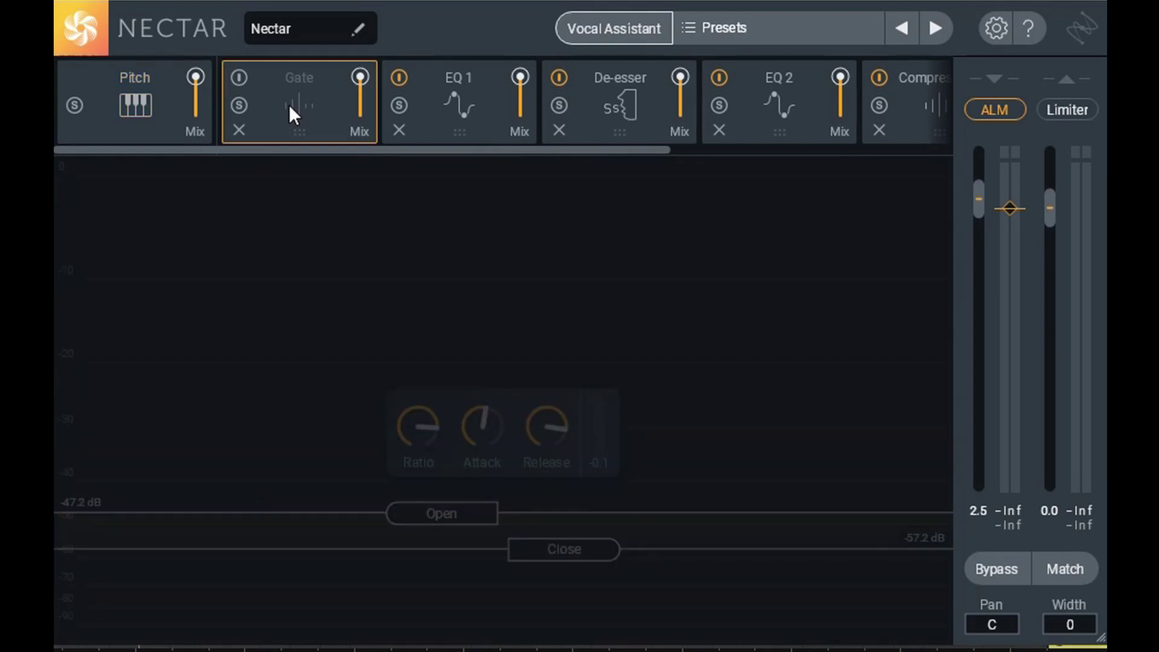
left_click(238, 76)
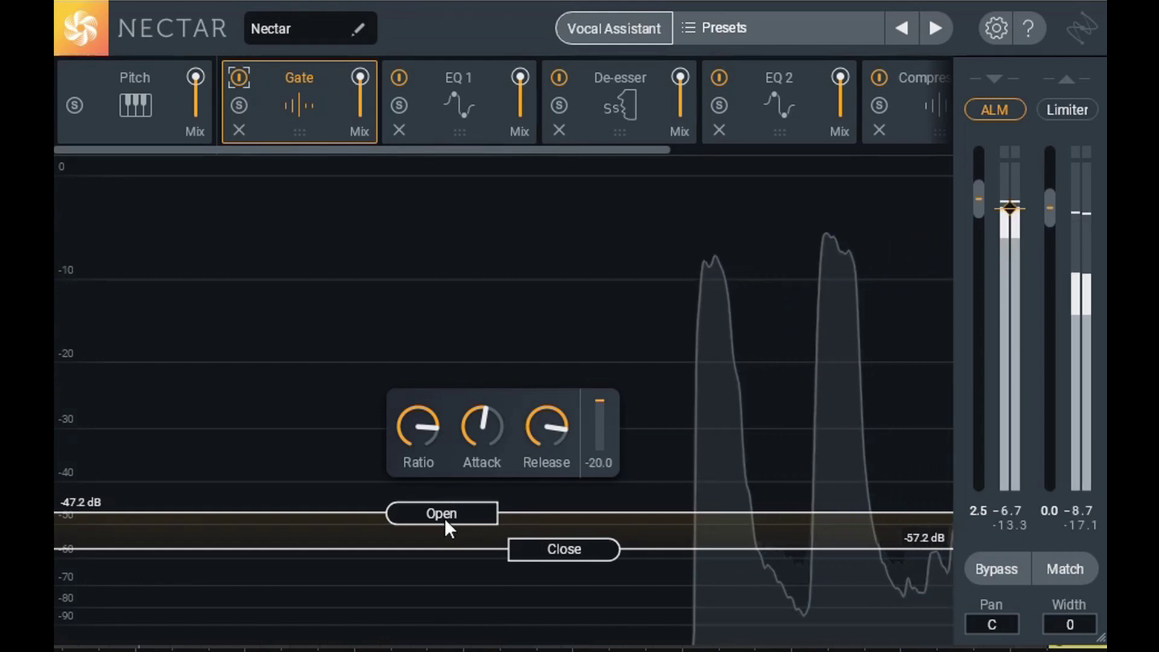
left_click_drag(444, 518, 456, 397)
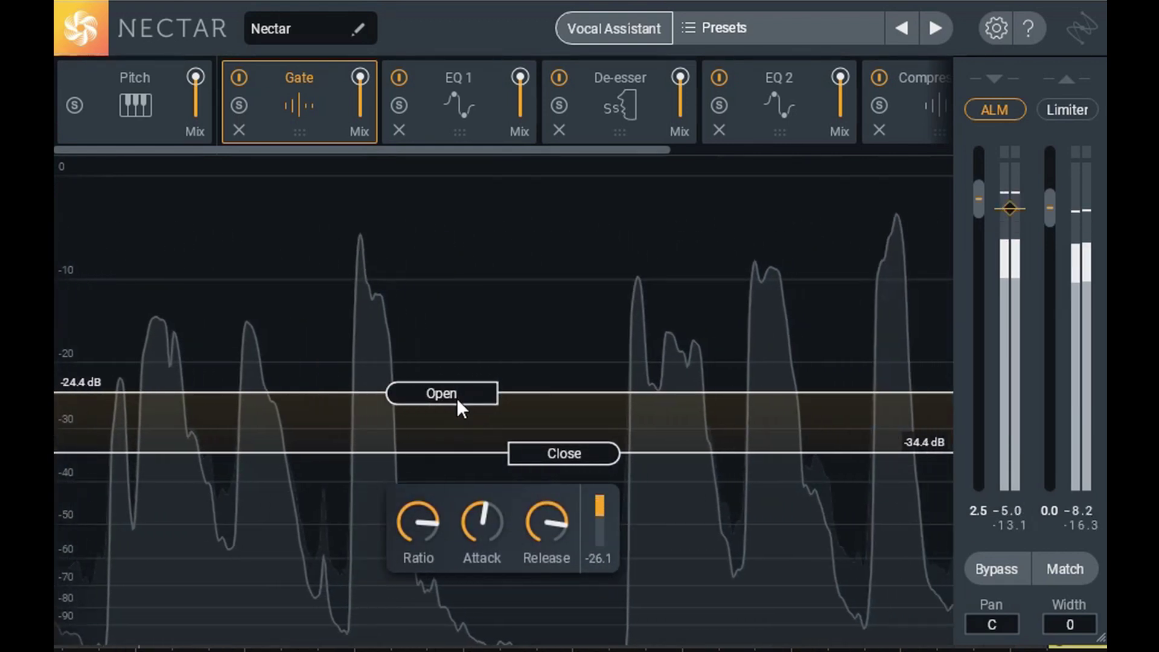
left_click_drag(456, 397, 459, 407)
- Refine the gate with a shorter attack, a 2.25:1 ratio and a Close threshold of -55.8 dB
mouse_move(482, 530)
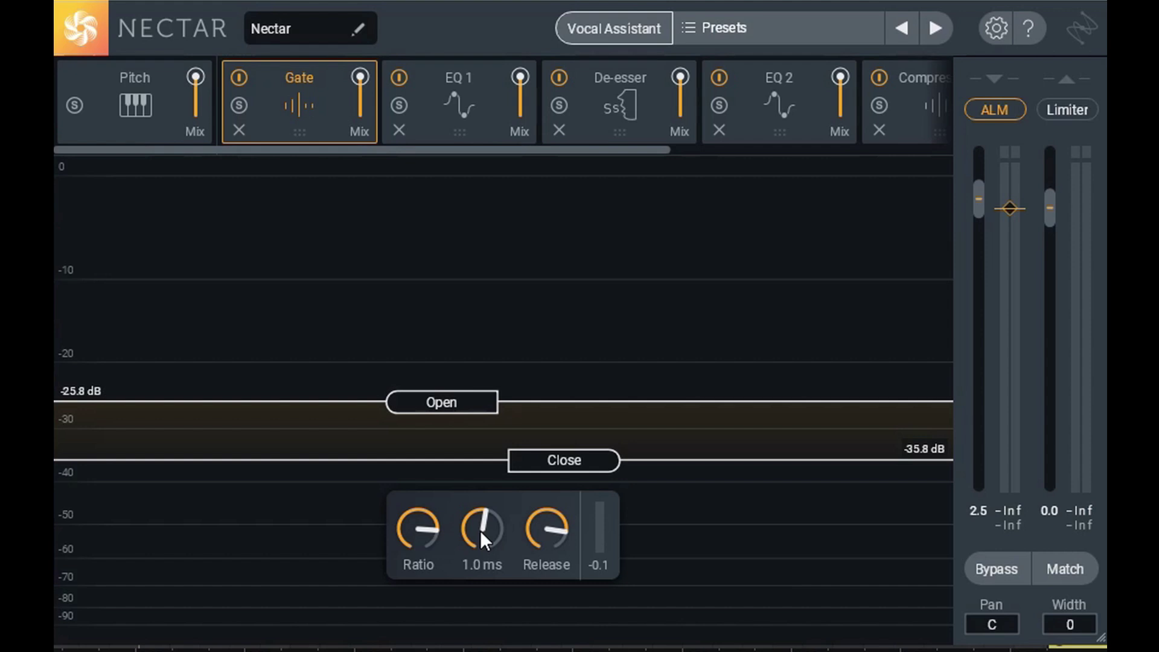
left_click_drag(476, 546, 483, 589)
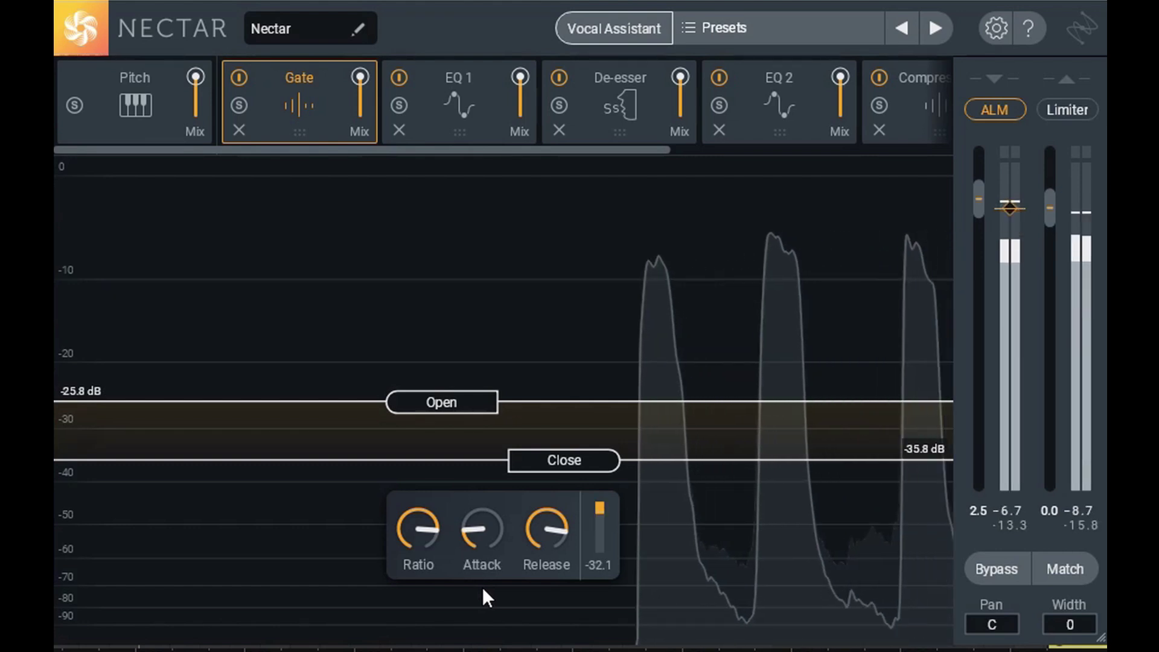
left_click_drag(477, 531, 490, 497)
left_click_drag(422, 524, 432, 572)
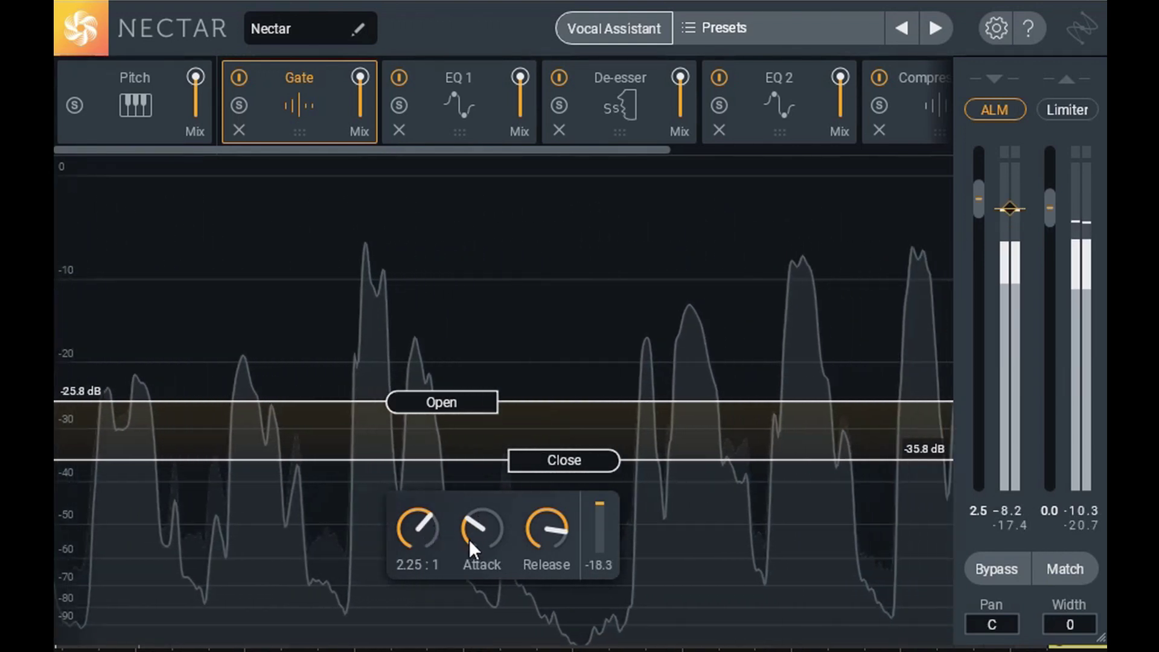
left_click_drag(545, 467, 567, 564)
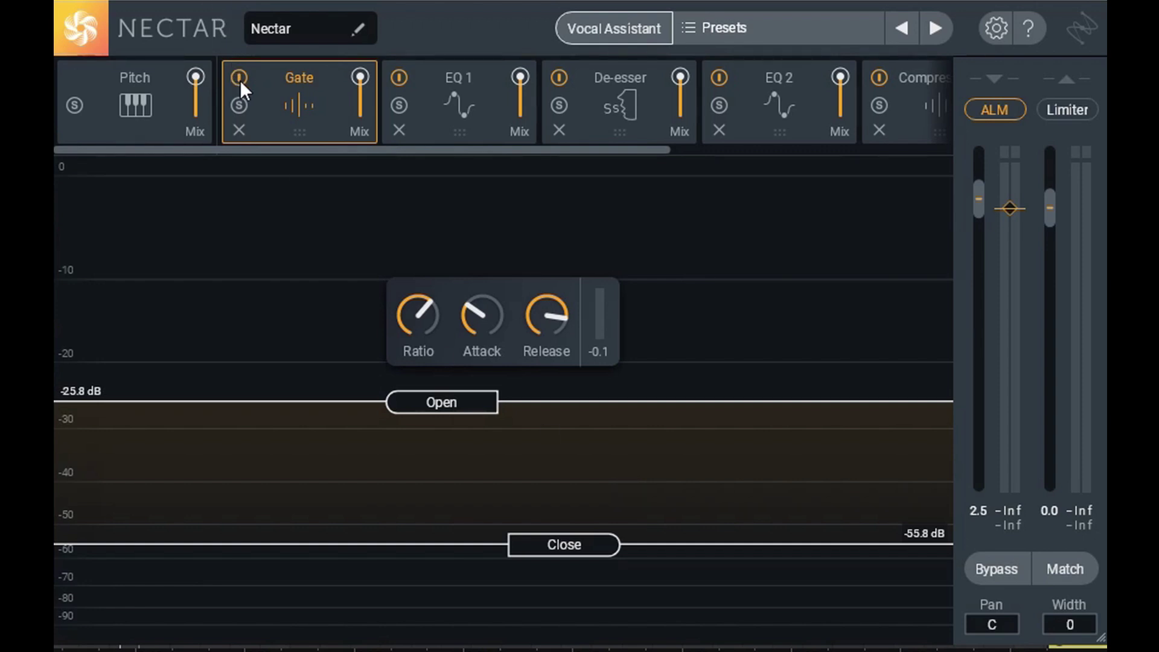
- Play the vocals and compare the sound with the Gate module bypassed and enabled
key("space")
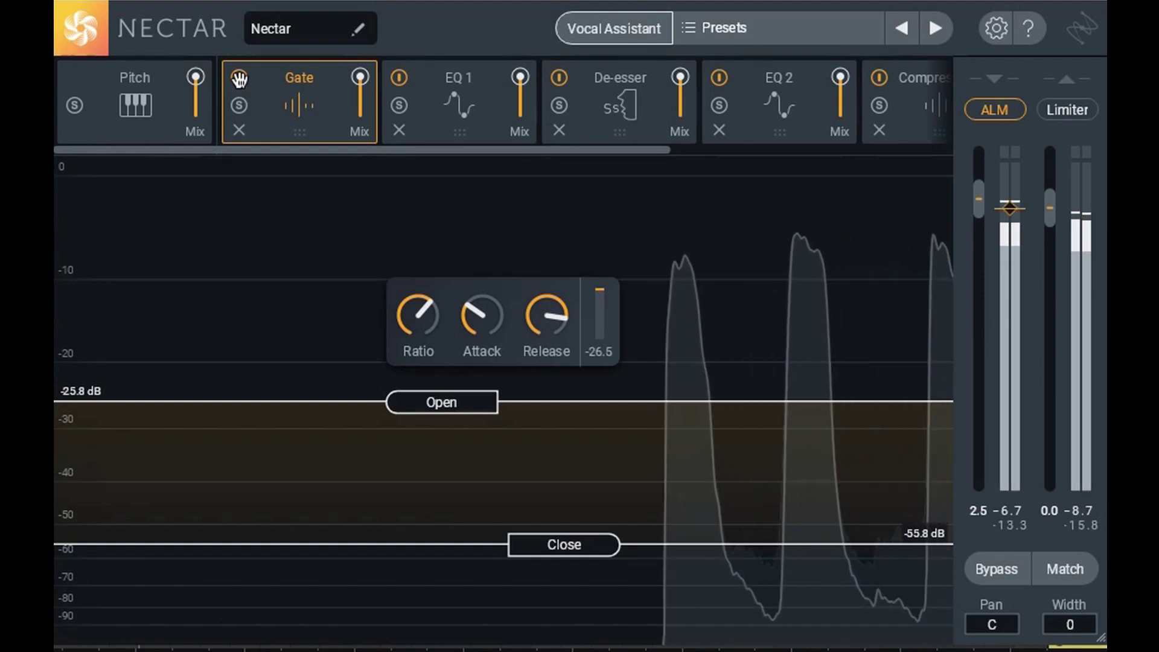
left_click(239, 79)
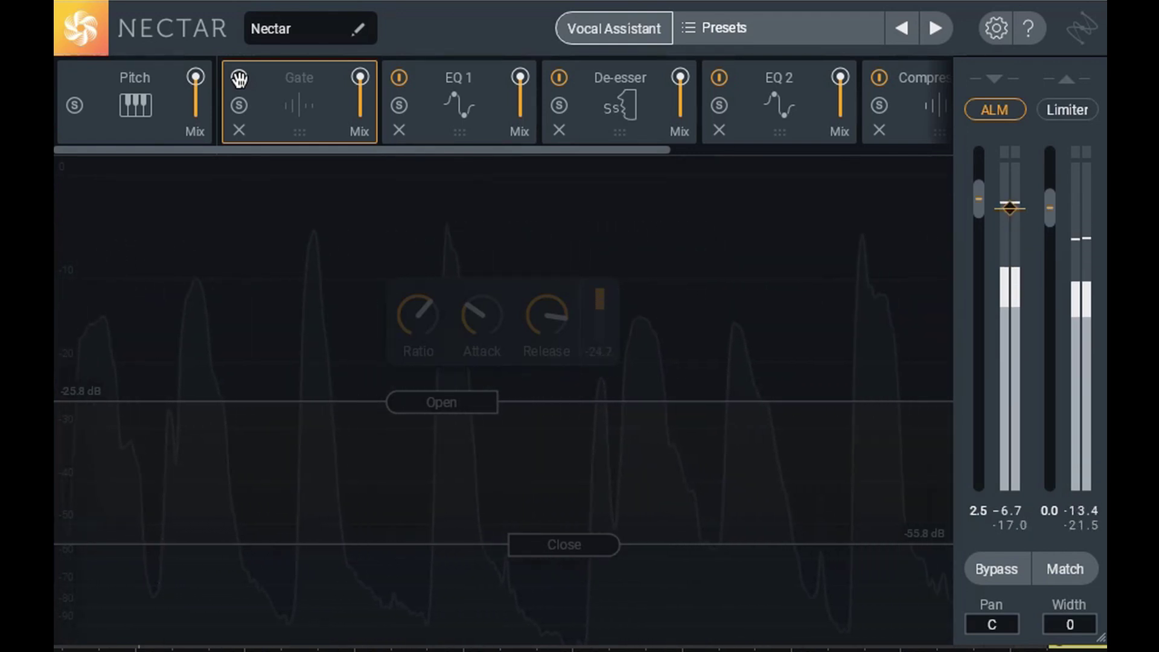
left_click(239, 78)
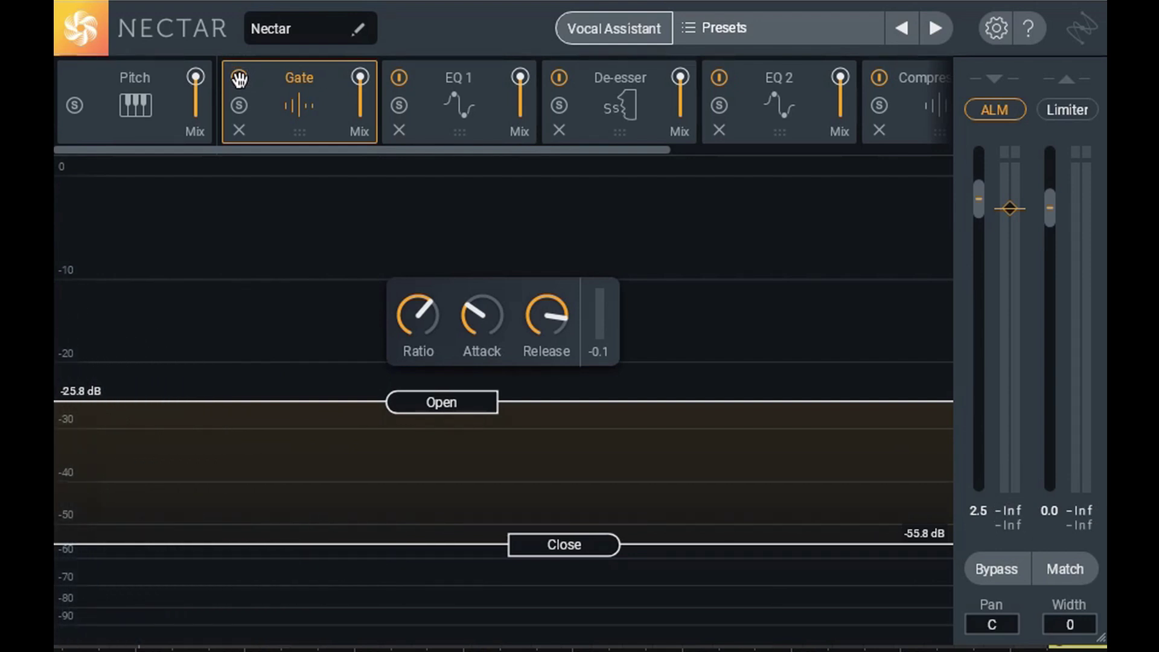
- Play the vocals to compare EQ 1 soloed, unsoloed and bypassed, leave it enabled, and view the EQ 2 curve
left_click(454, 77)
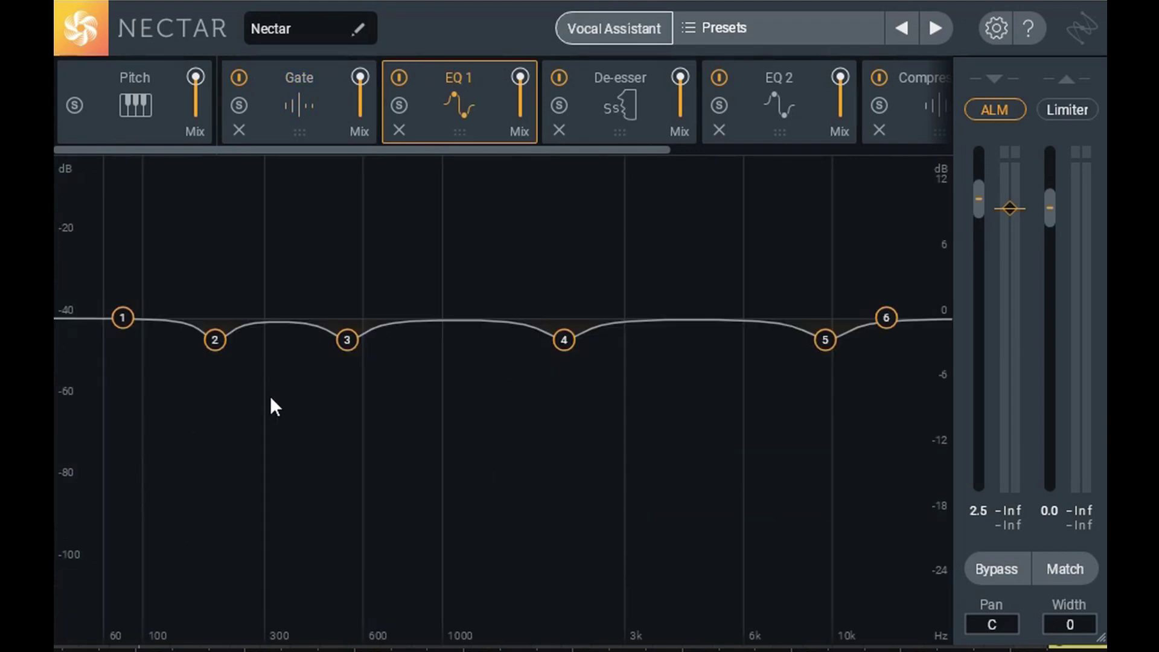
key("space")
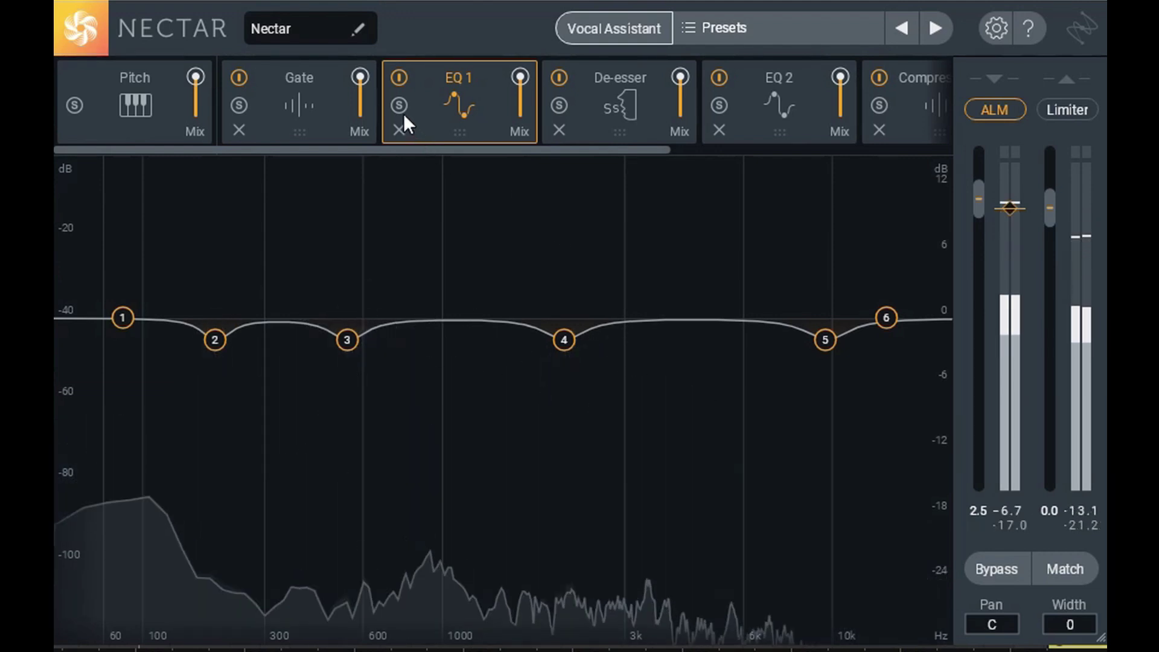
left_click(400, 106)
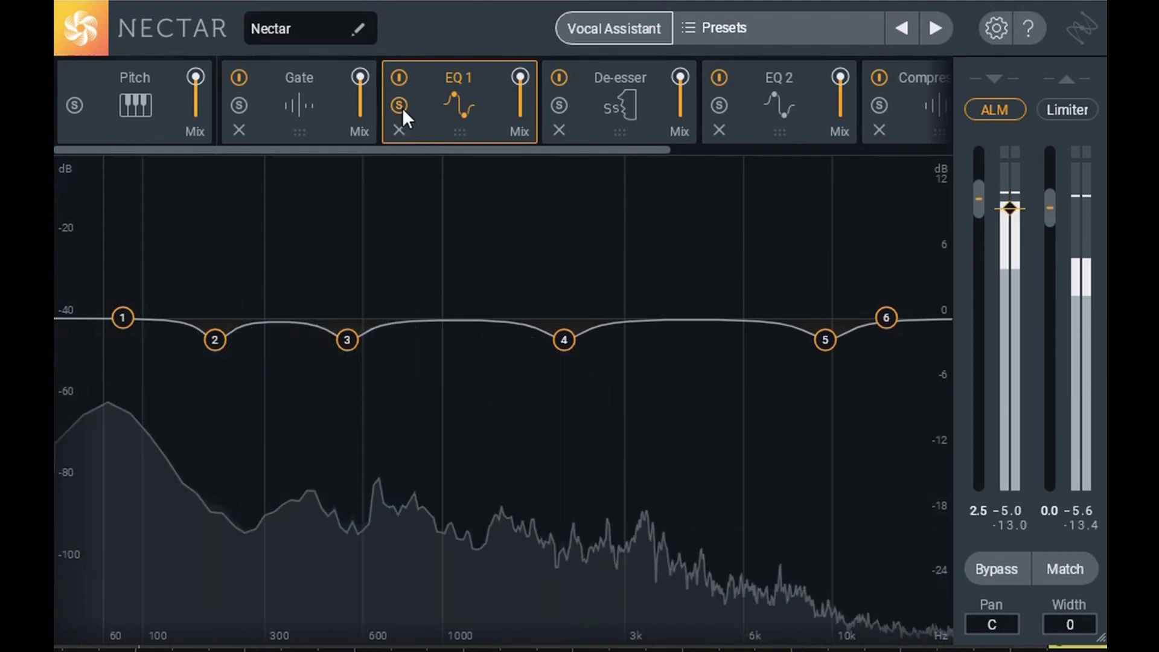
left_click(402, 108)
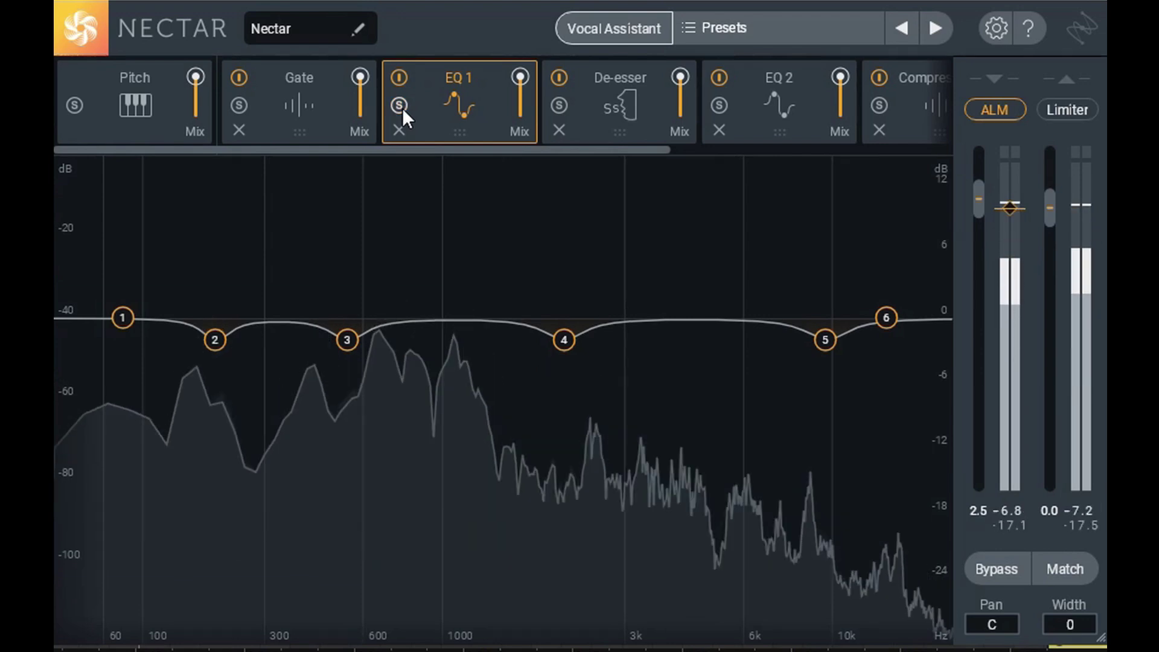
key("space")
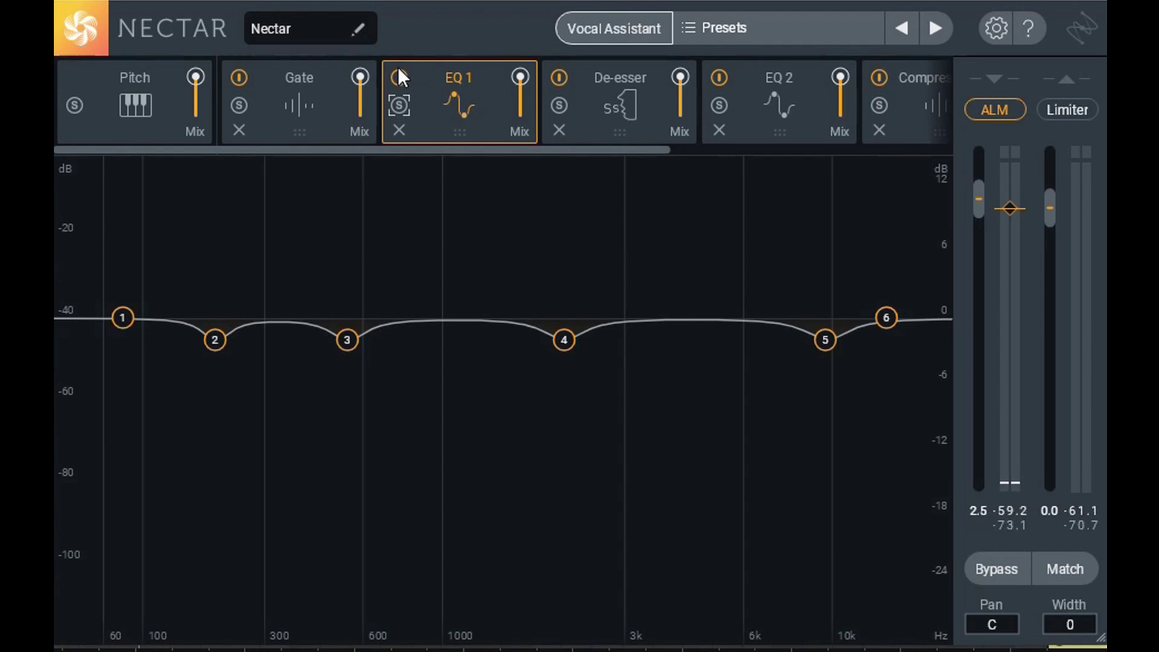
left_click(399, 77)
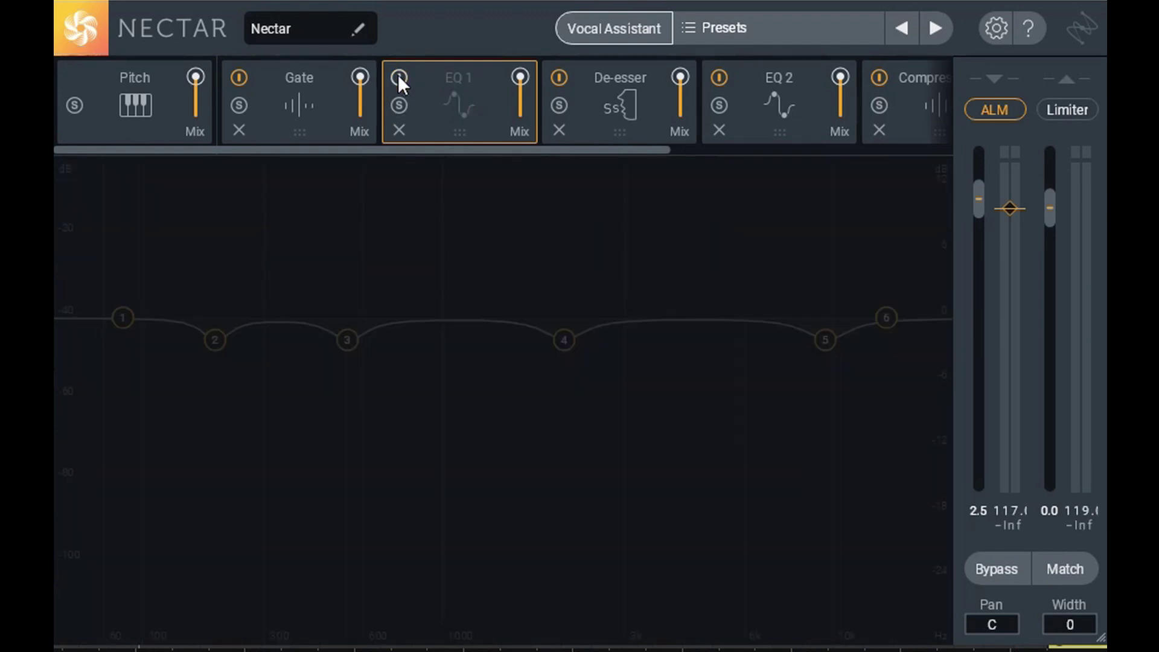
key("space")
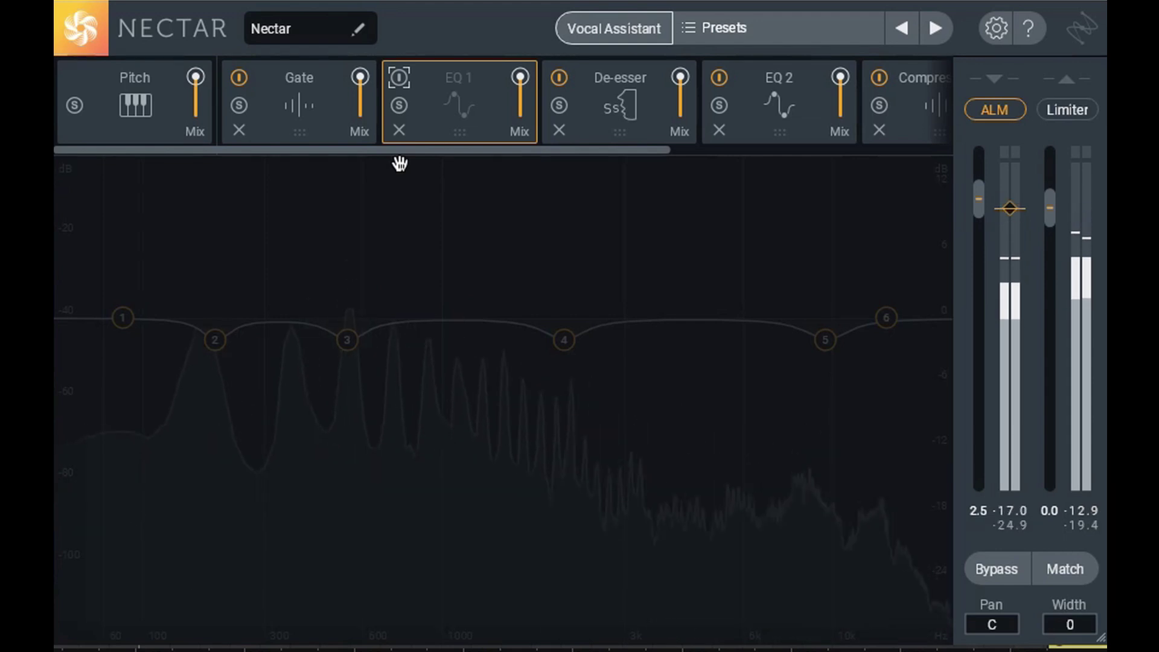
key("space")
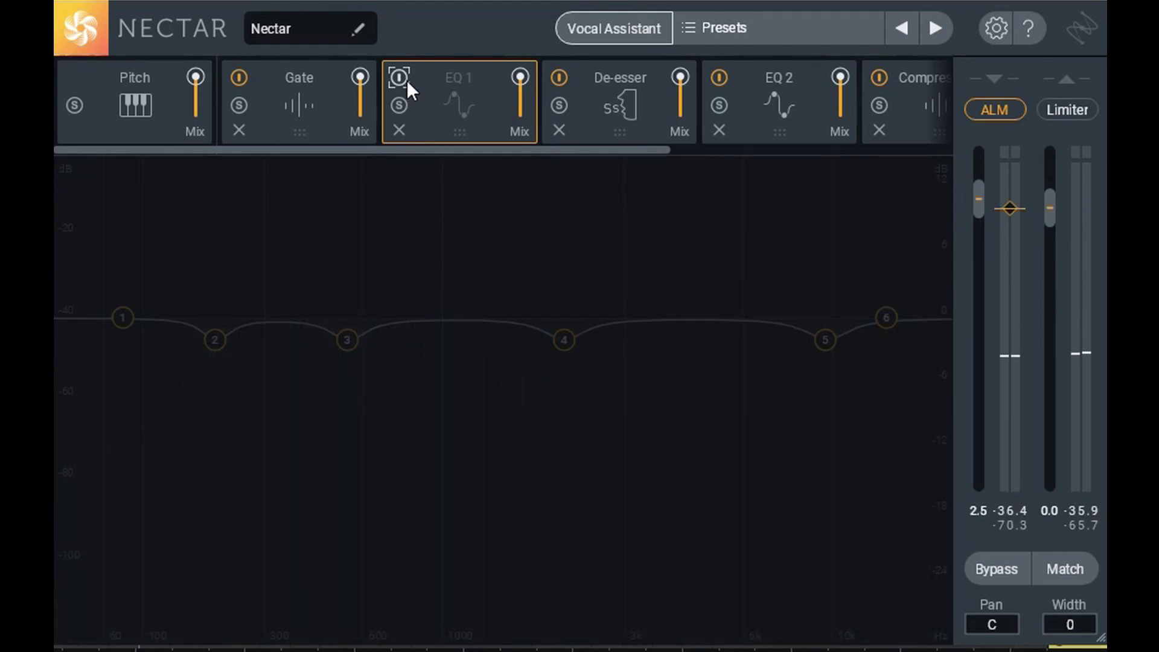
left_click(405, 81)
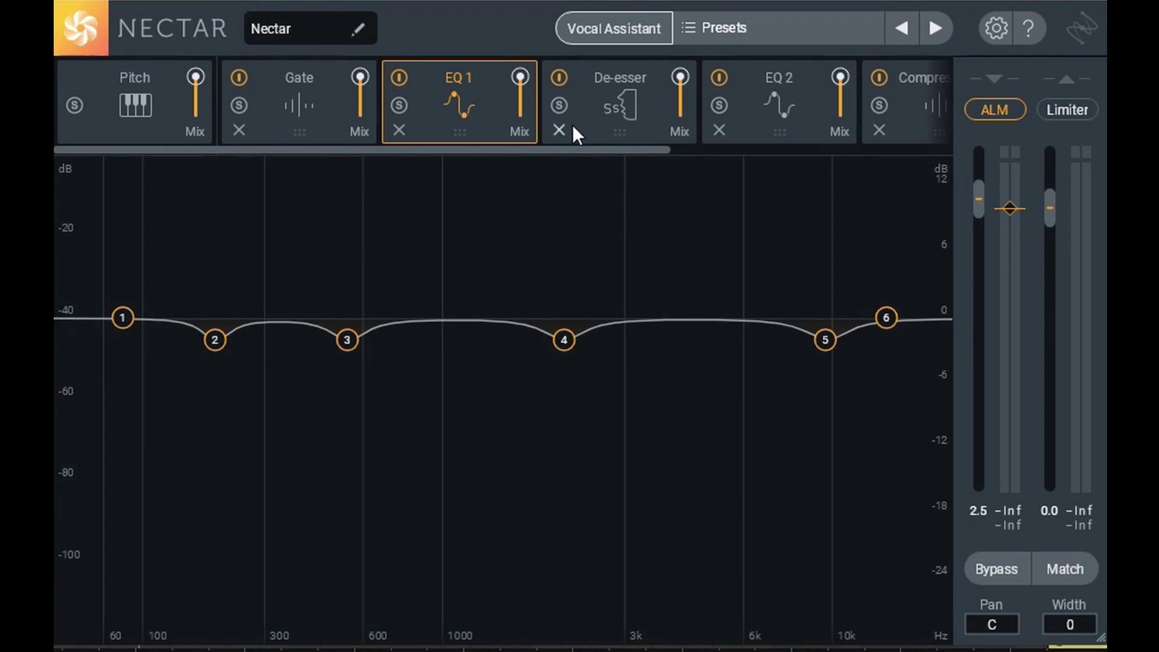
left_click(753, 82)
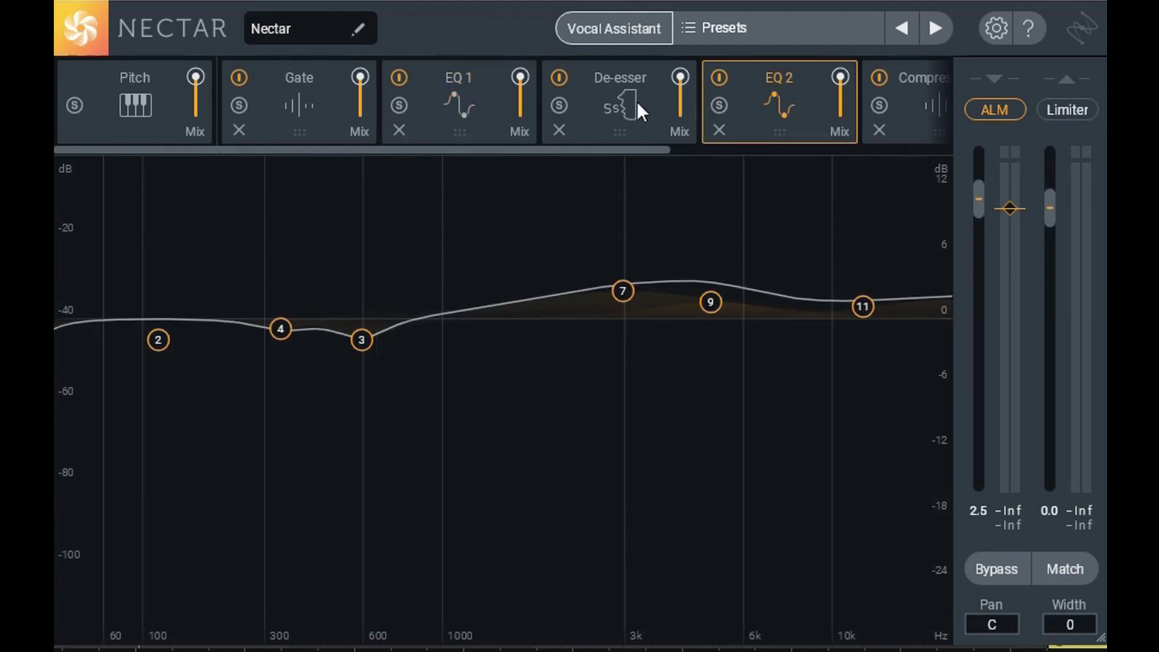
- Move EQ 1's node 1 to about 71 Hz and change its filter type to Flat Highpass
left_click(454, 118)
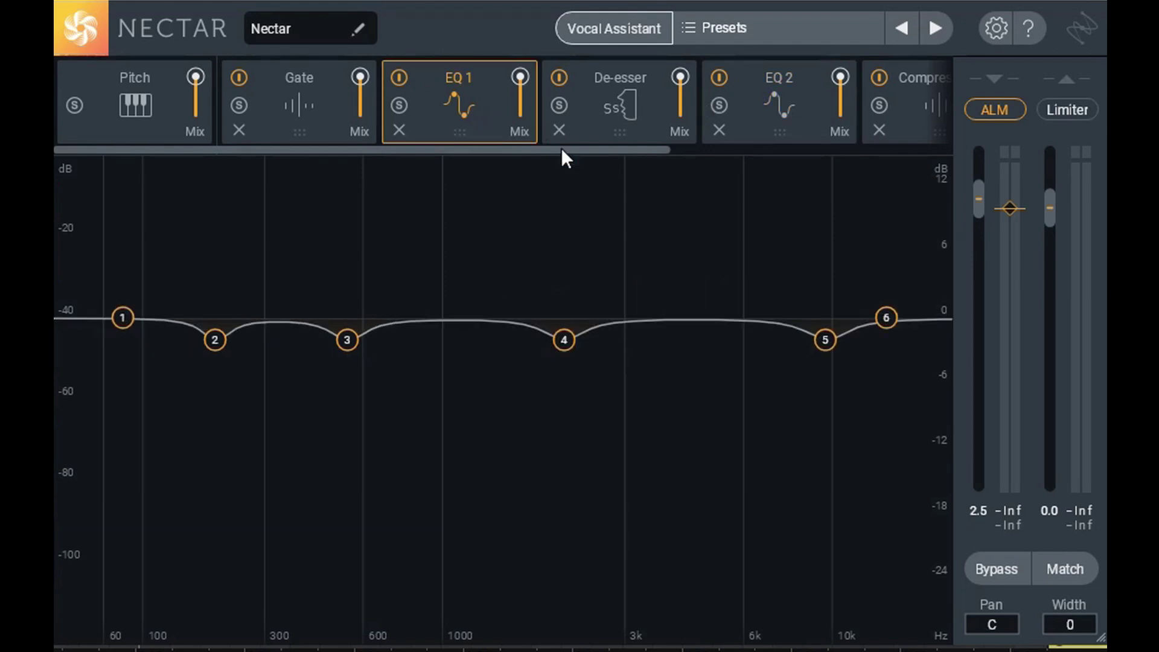
left_click_drag(118, 319, 107, 458)
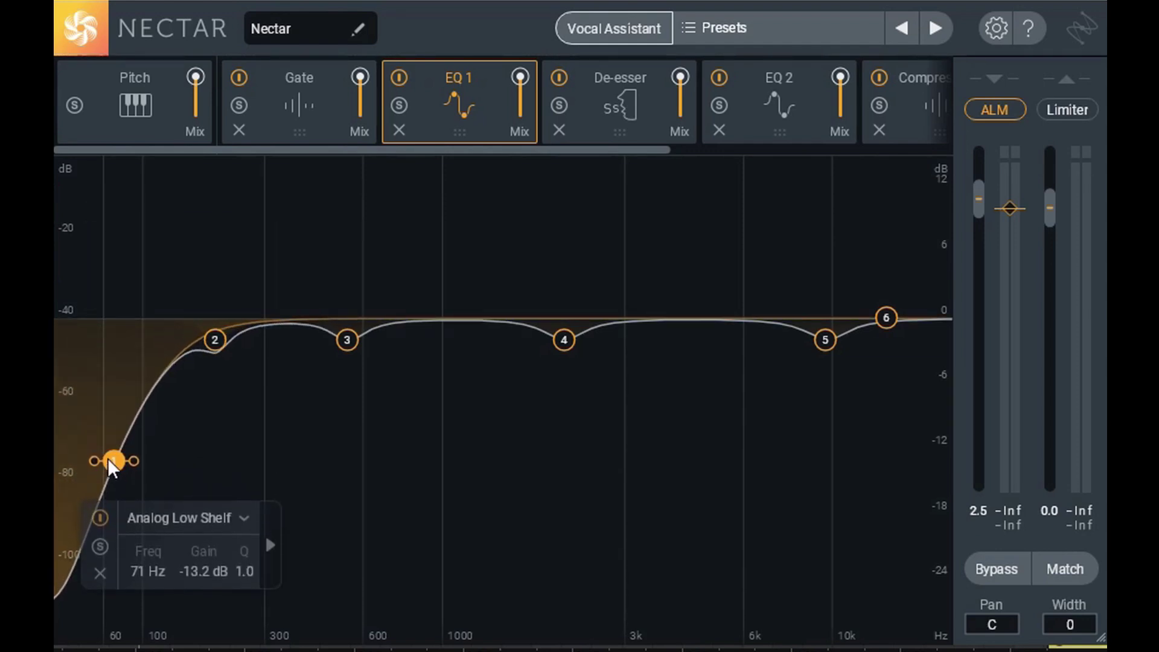
left_click(229, 515)
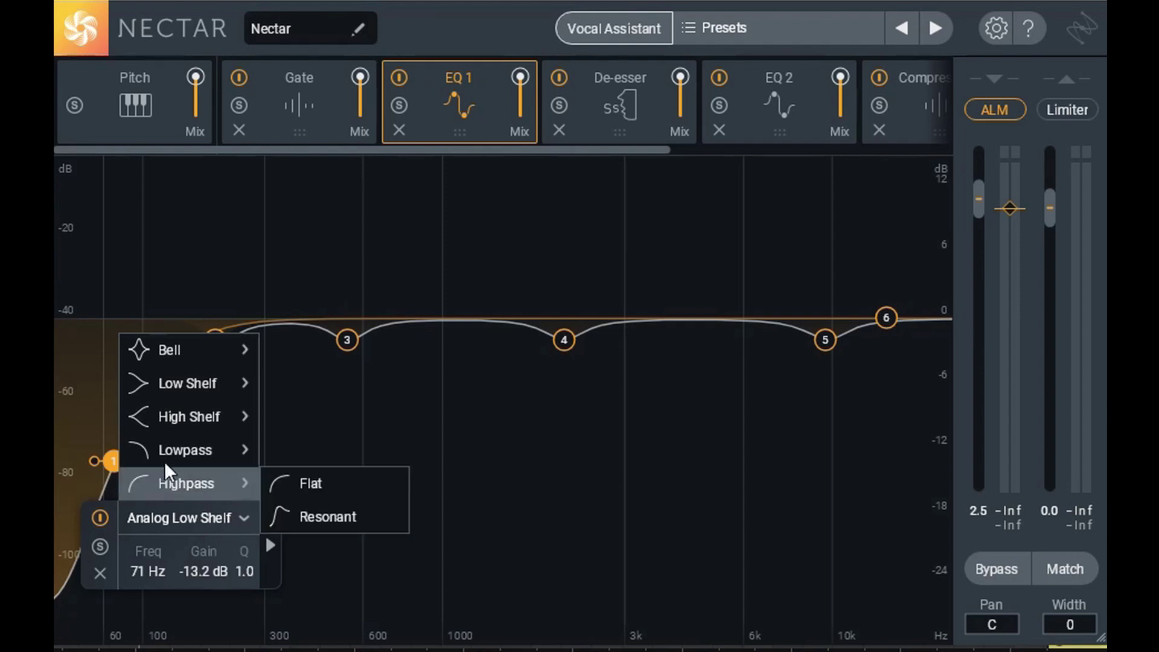
mouse_move(194, 454)
mouse_move(222, 472)
left_click(309, 486)
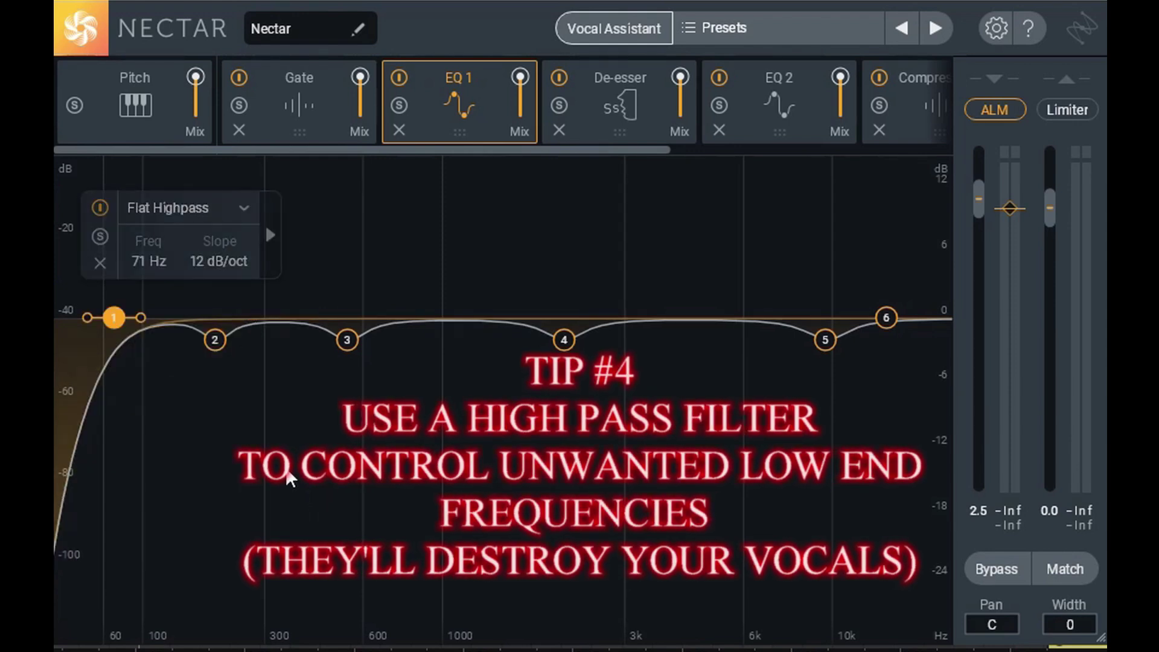
- During playback, raise EQ 1's highpass frequency to 158 Hz and shift node 2 to about 300 Hz
left_click_drag(114, 322, 181, 337)
key("space")
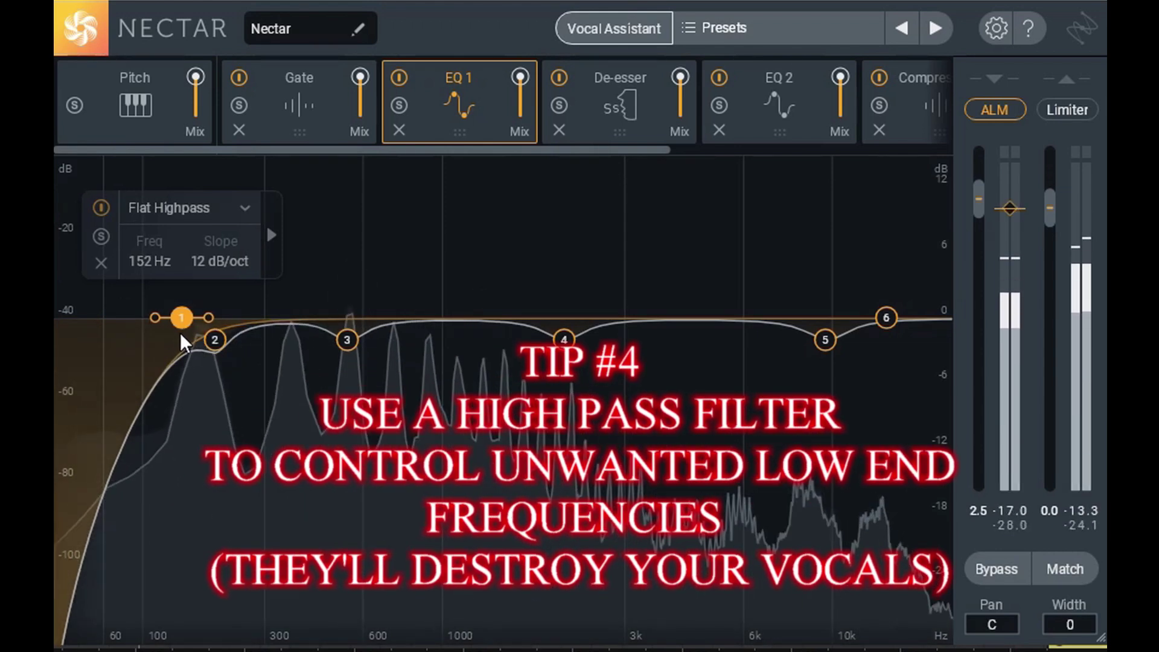
left_click_drag(181, 335, 267, 335)
left_click_drag(182, 315, 187, 319)
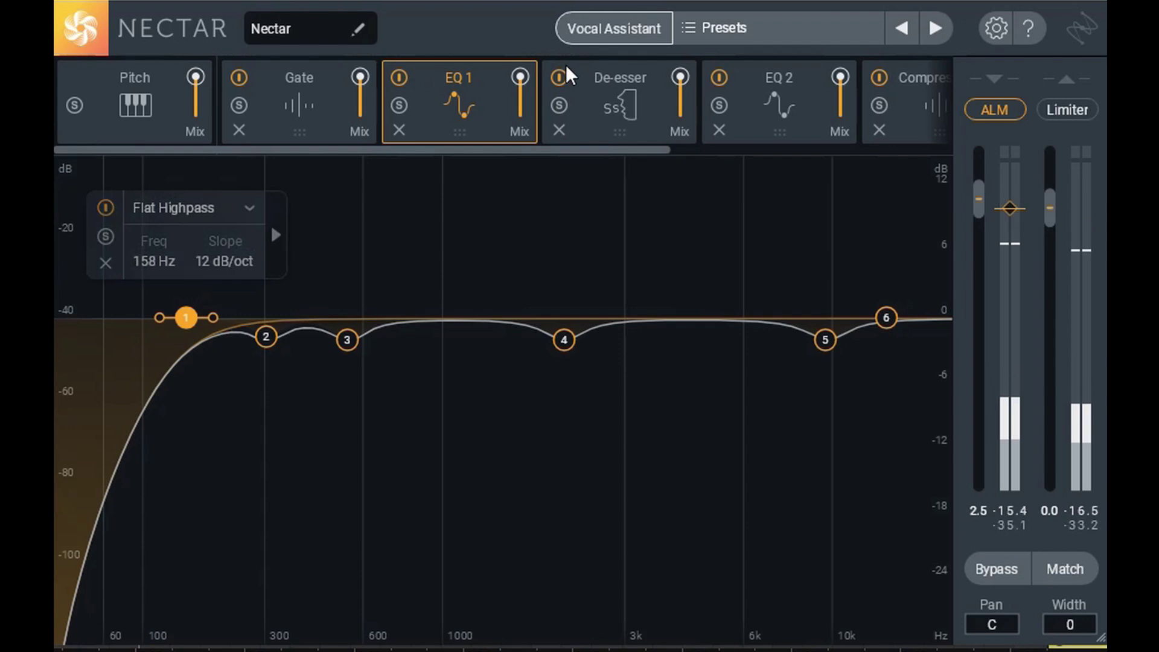
- Audition the De-esser's detected signal with Listen, raise its cutoff frequency to 3.2 kHz, and turn Listen off
left_click(625, 71)
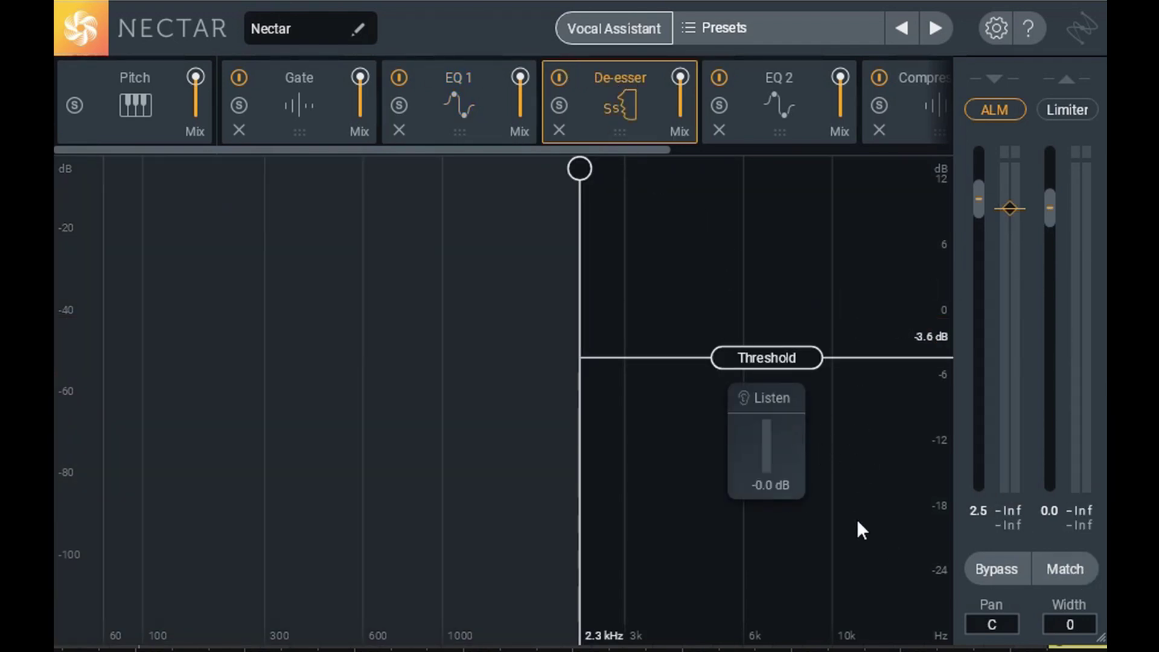
left_click(758, 402)
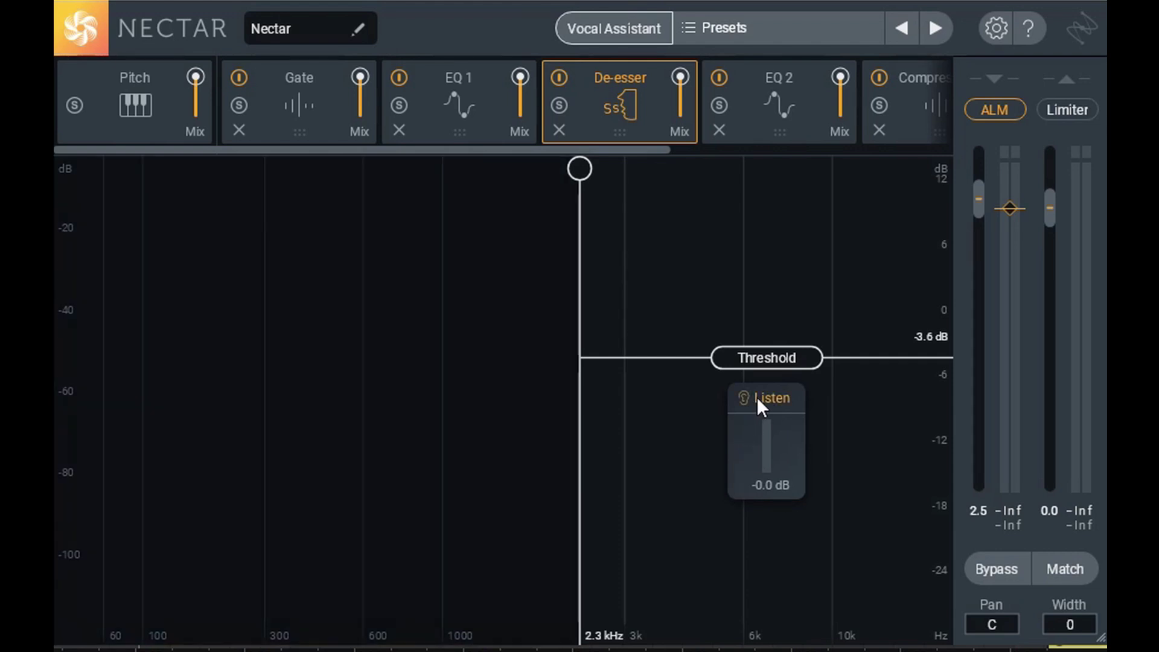
key("space")
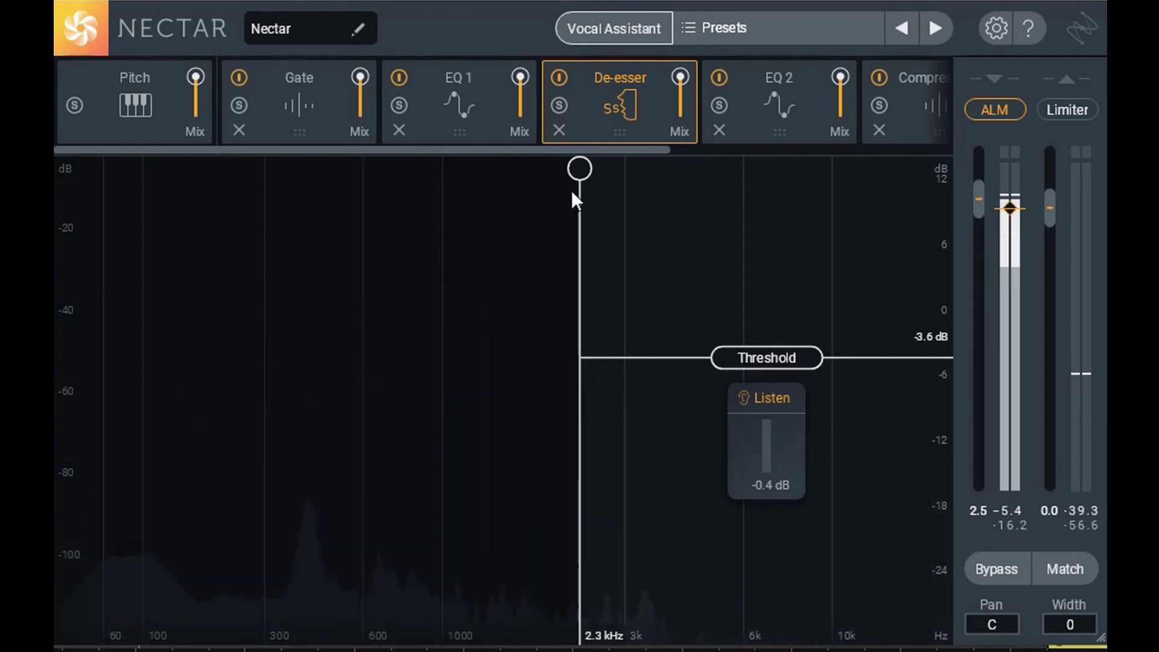
left_click_drag(580, 166, 633, 172)
left_click(777, 398)
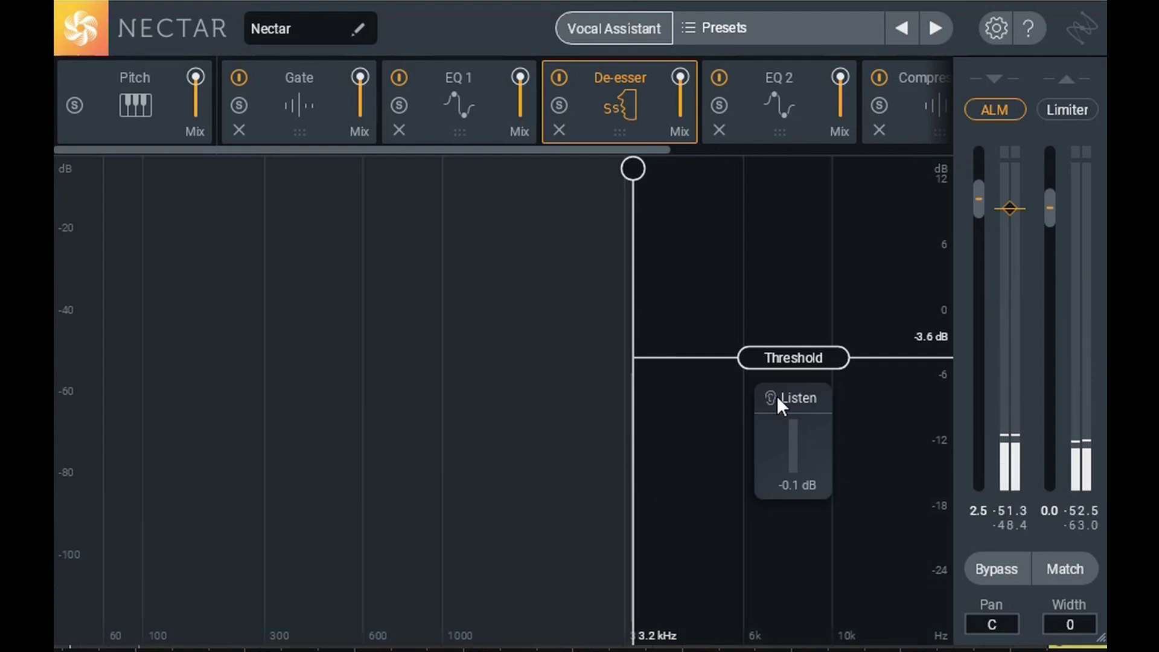
- Turn EQ 2's node 3 into a boost of 2.9 dB at 699 Hz while playing the vocals
left_click_drag(549, 150, 780, 142)
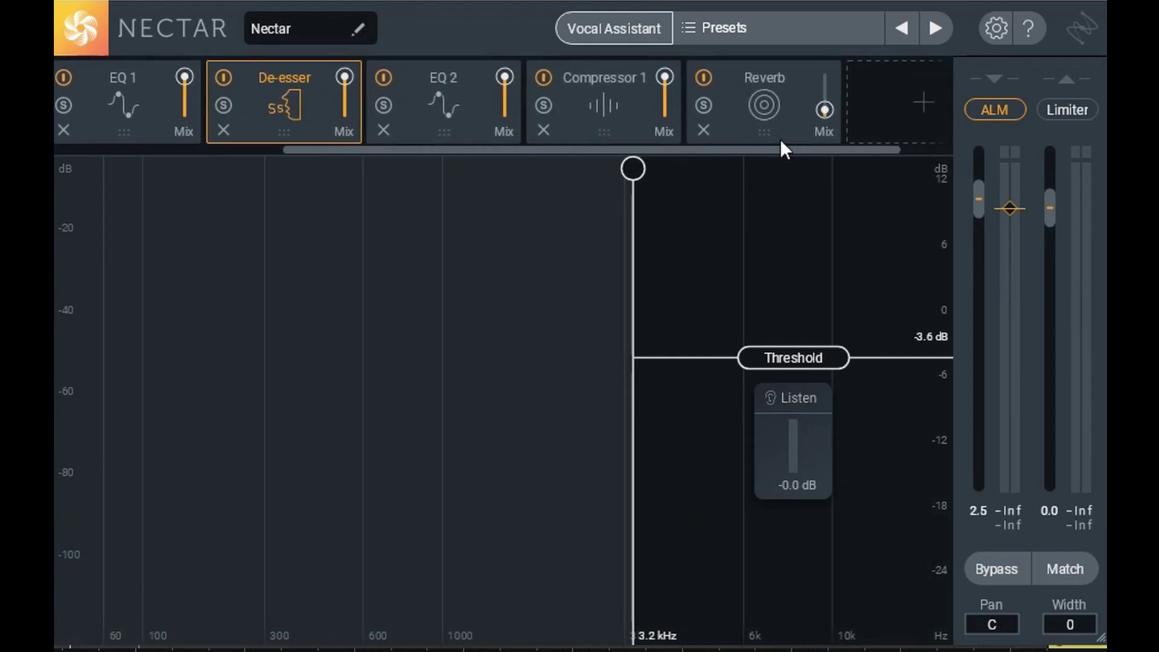
left_click(464, 94)
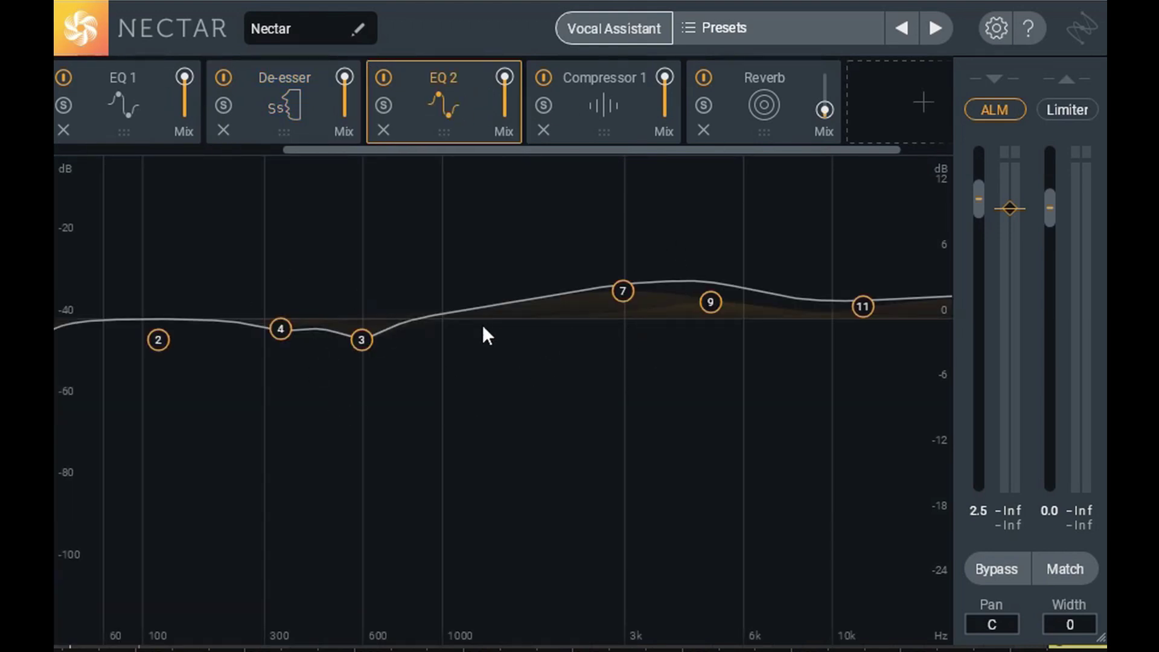
left_click_drag(362, 336, 374, 284)
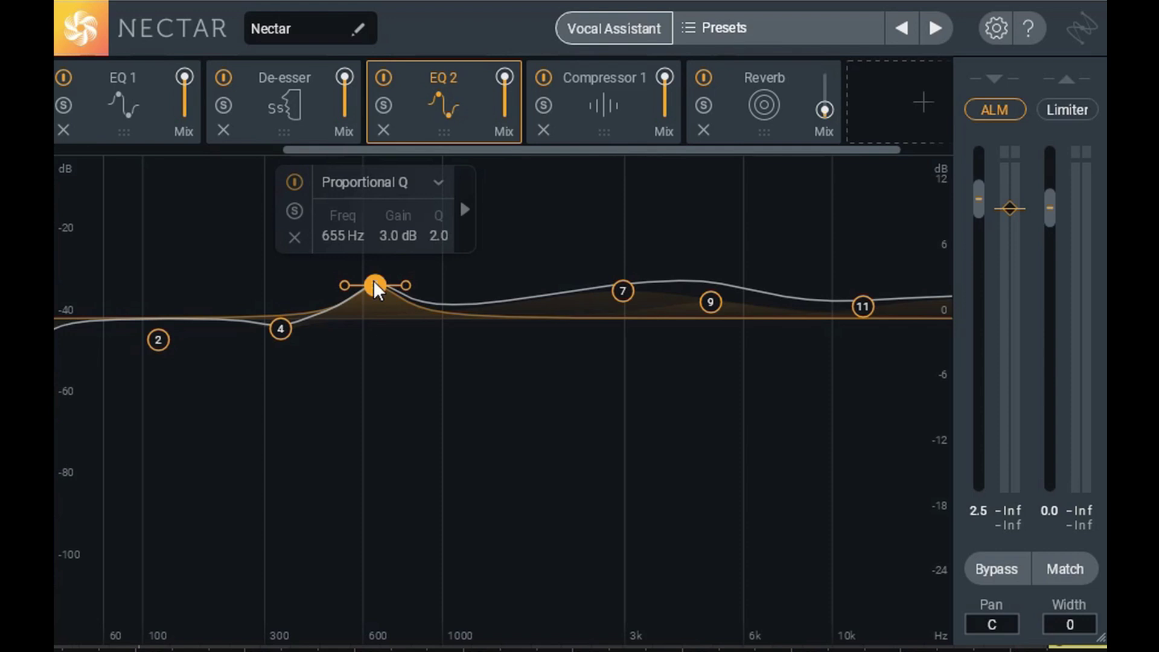
key("space")
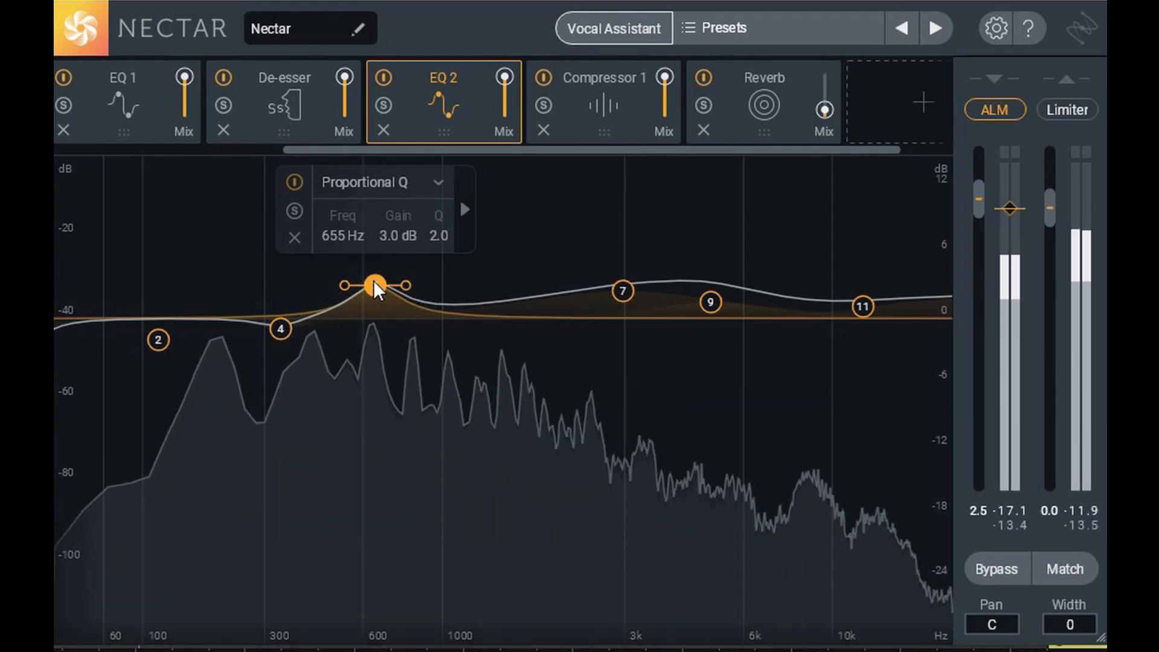
left_click_drag(373, 281, 384, 283)
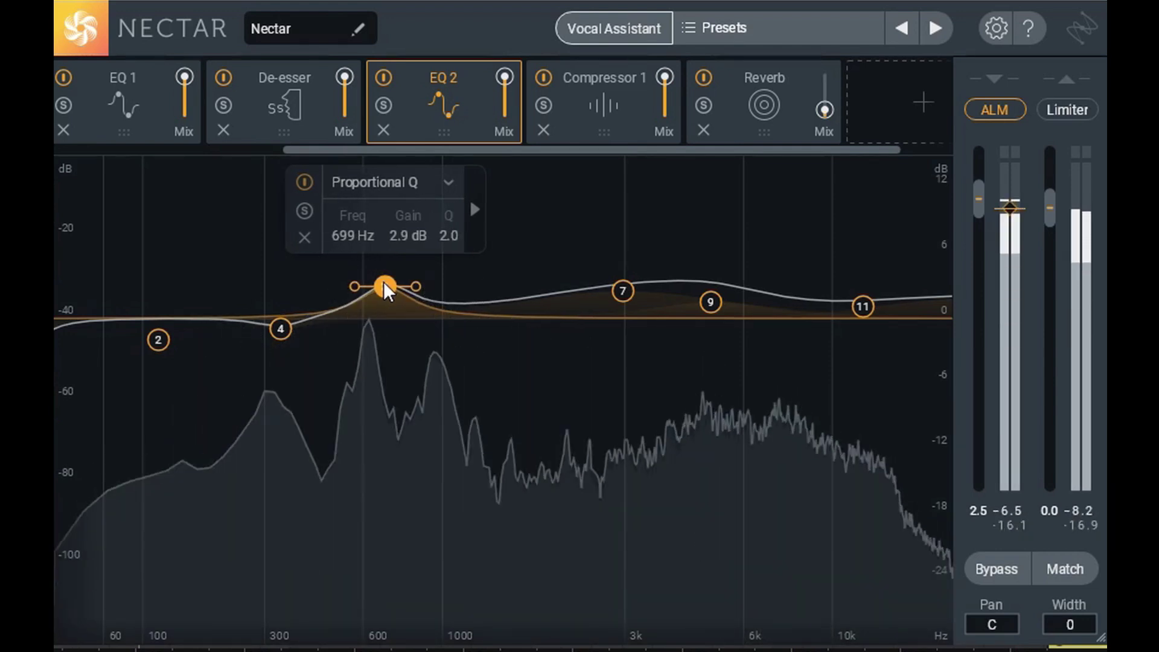
- Try the dynamic Freq mode on EQ 2's node 3 and switch it off again
left_click(474, 215)
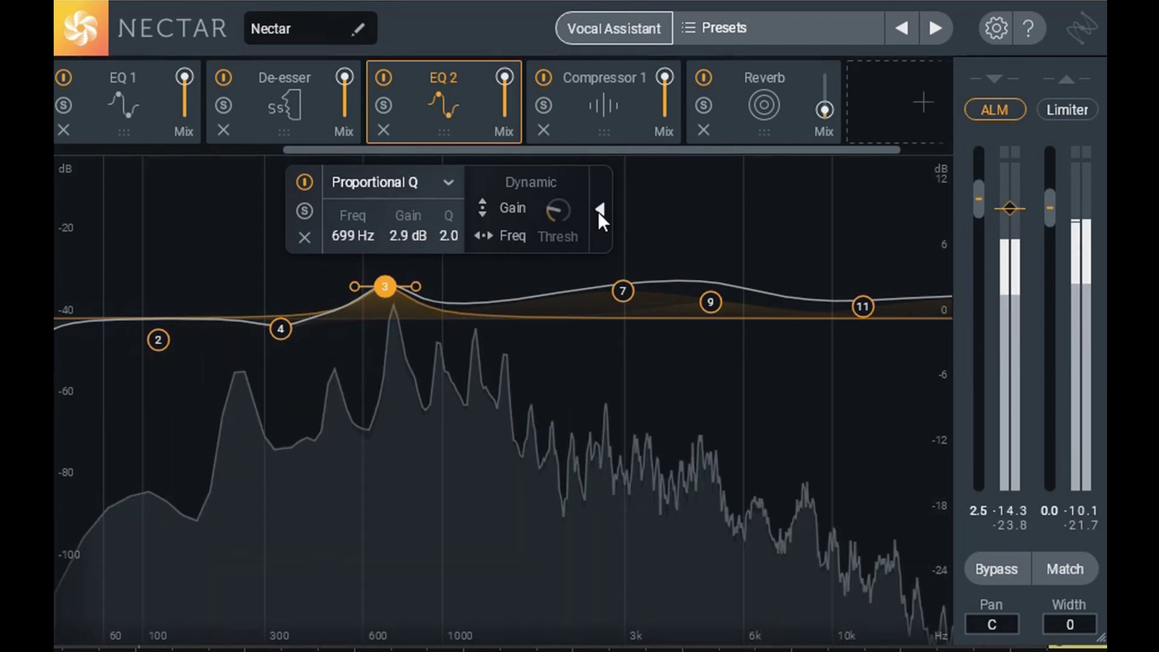
left_click(599, 210)
left_click(471, 208)
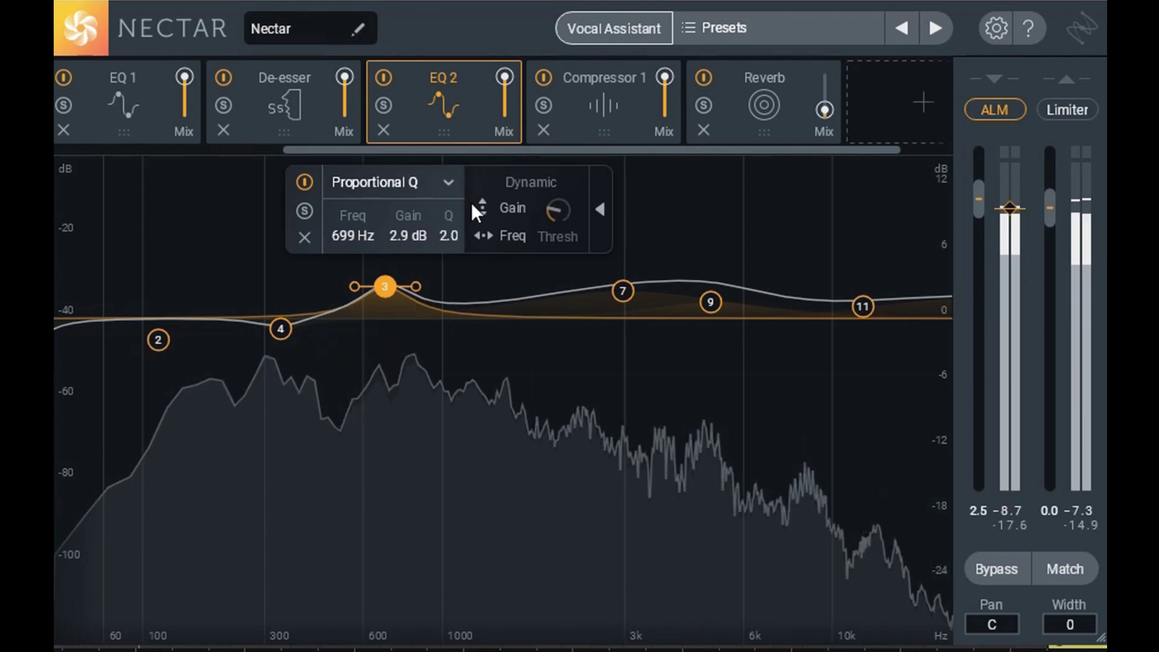
left_click(505, 236)
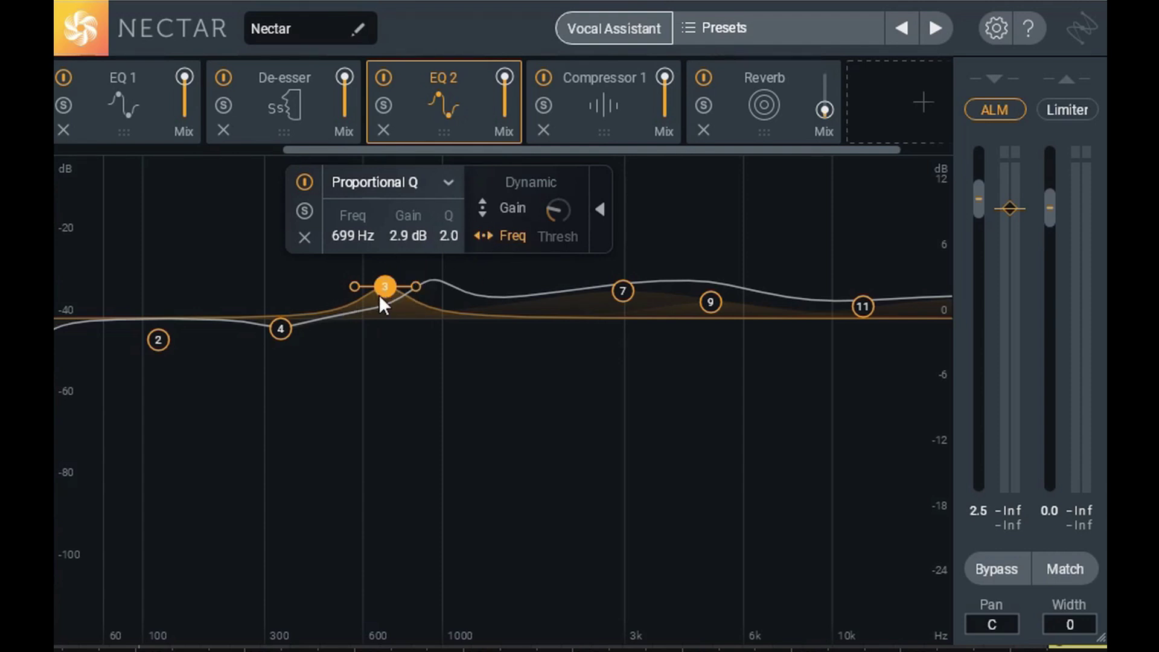
left_click(500, 236)
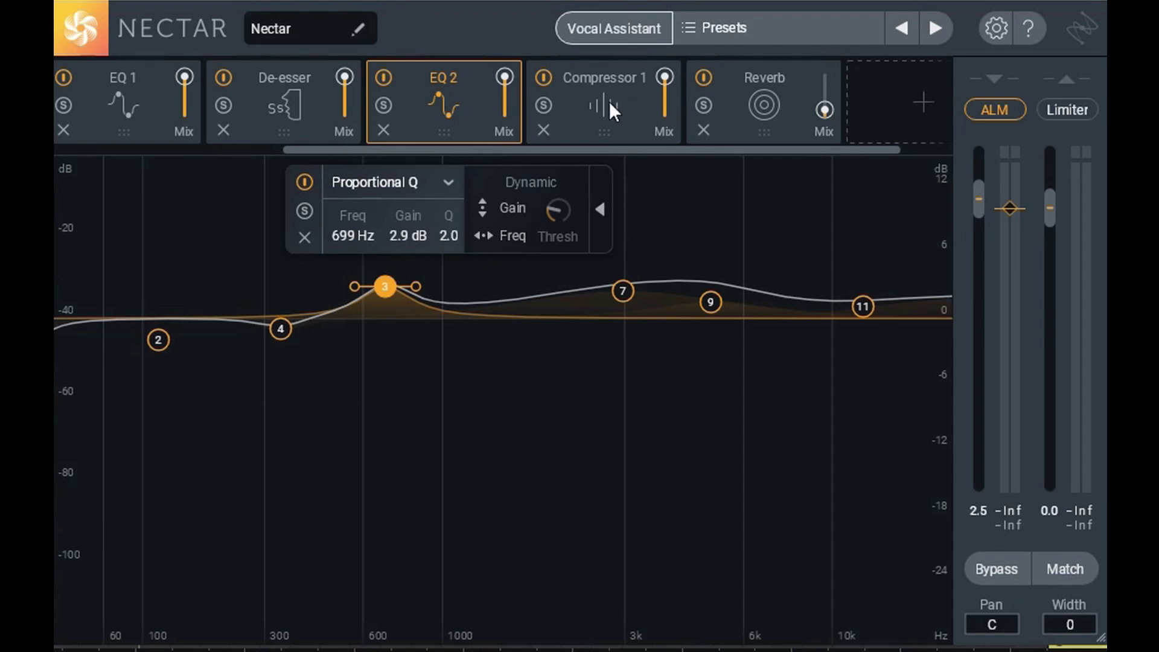
- Play the vocals and examine the gain reduction in the Compressor 1 module
left_click(601, 114)
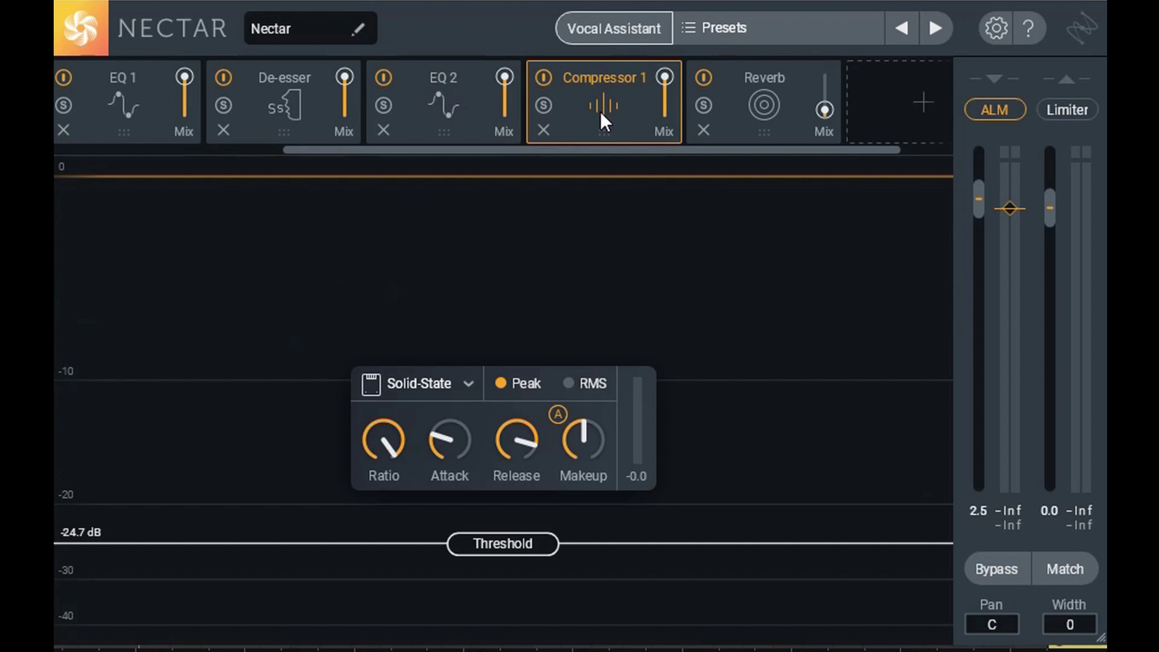
key("space")
key("space")
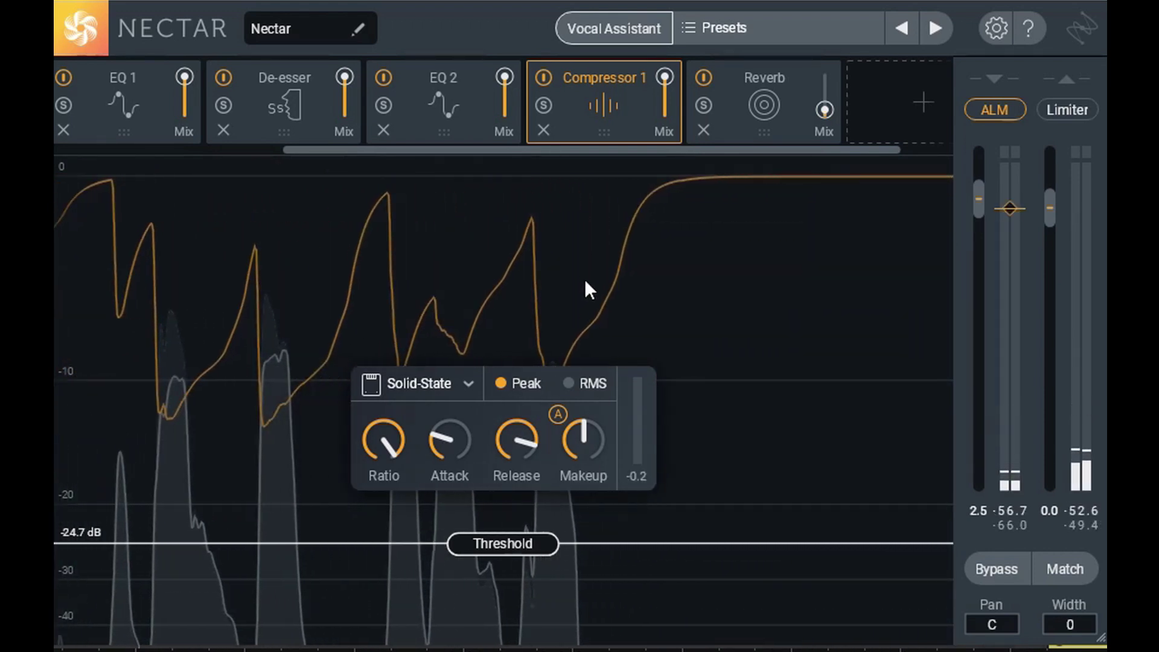
- Audition the Reverb module with its mix raised to 78, and bring the mix down to 9
left_click(744, 127)
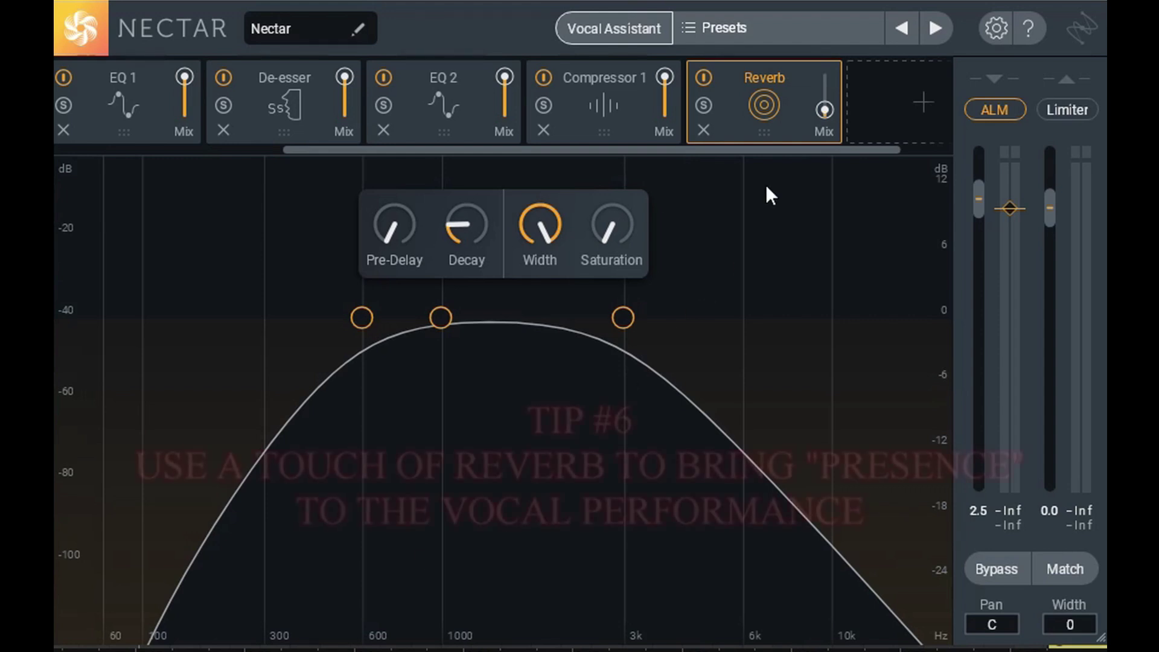
left_click_drag(819, 103, 823, 78)
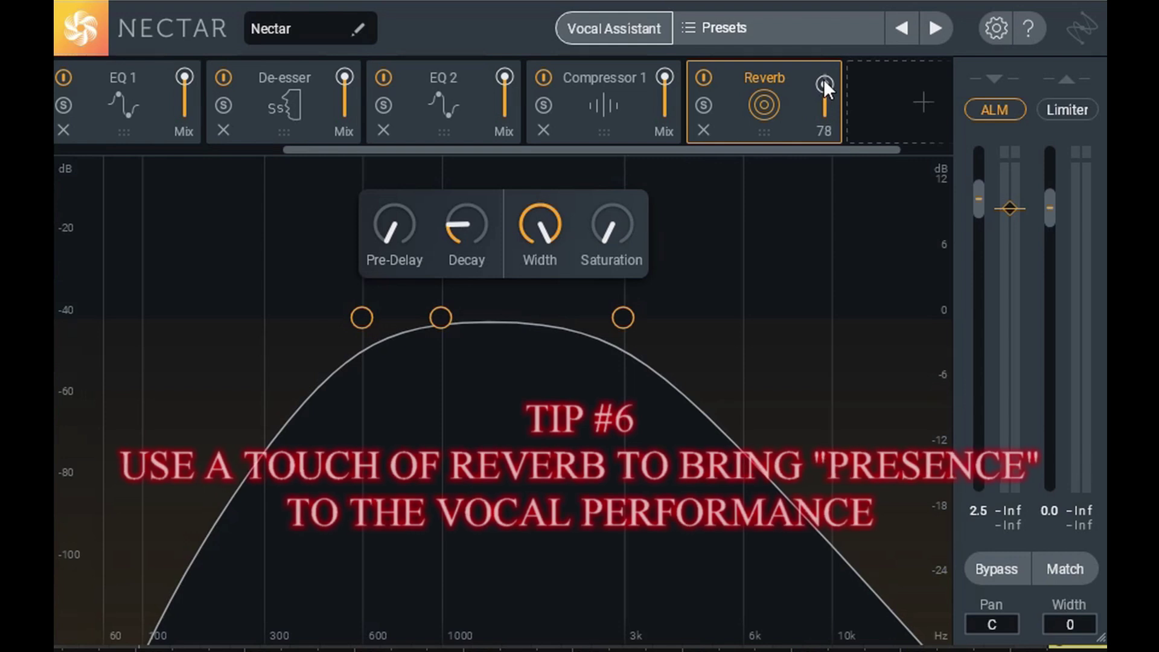
key("space")
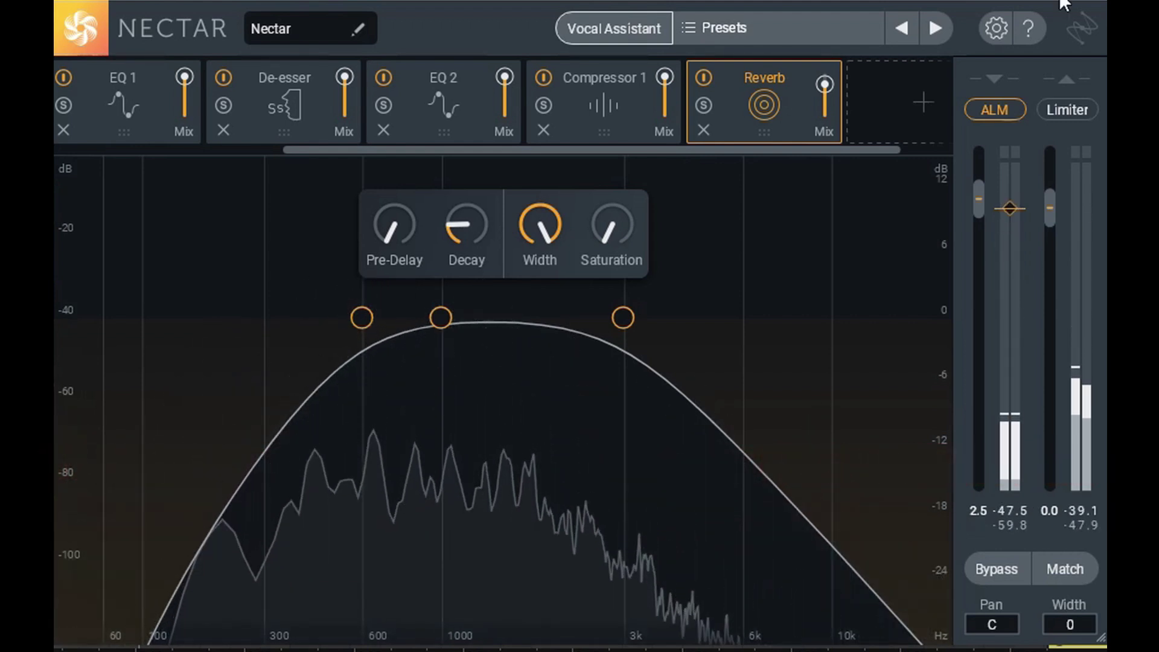
mouse_move(830, 82)
left_click_drag(822, 86, 822, 91)
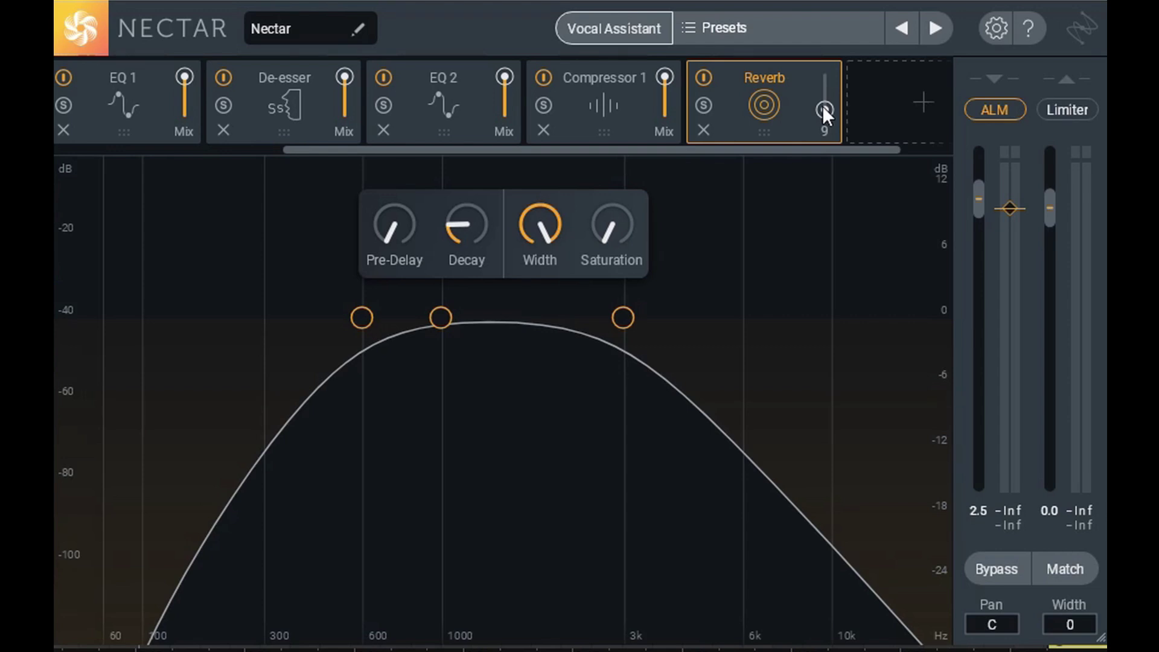
- Play the vocals and compare the sound with the Reverb module bypassed and switched back on
key("space")
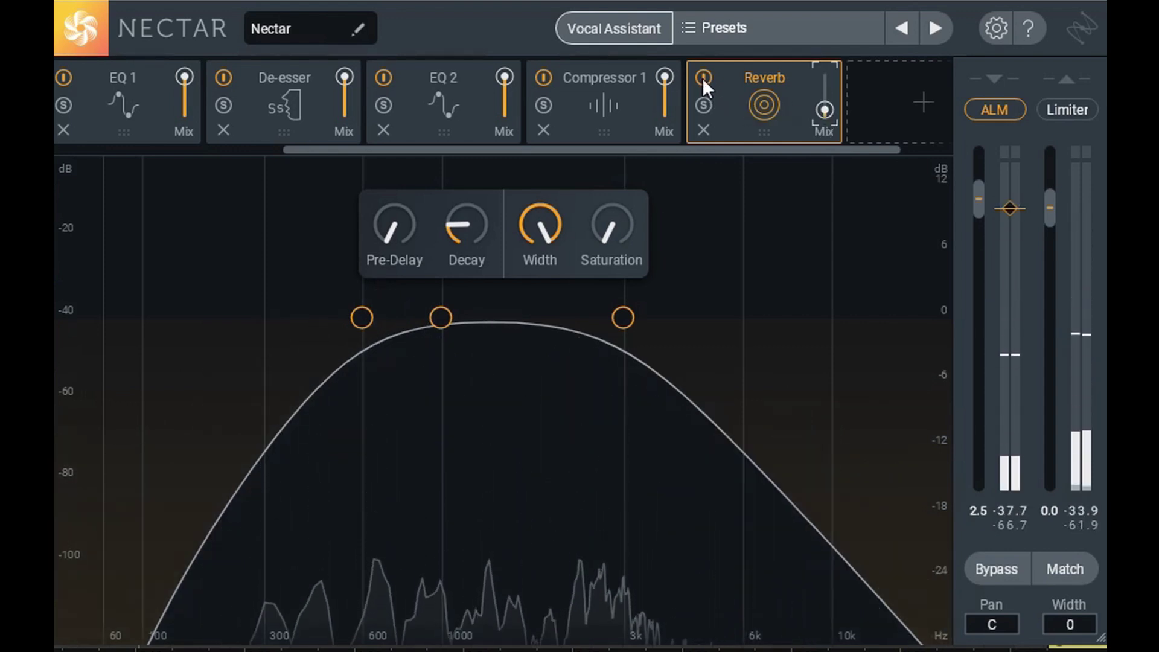
left_click(702, 77)
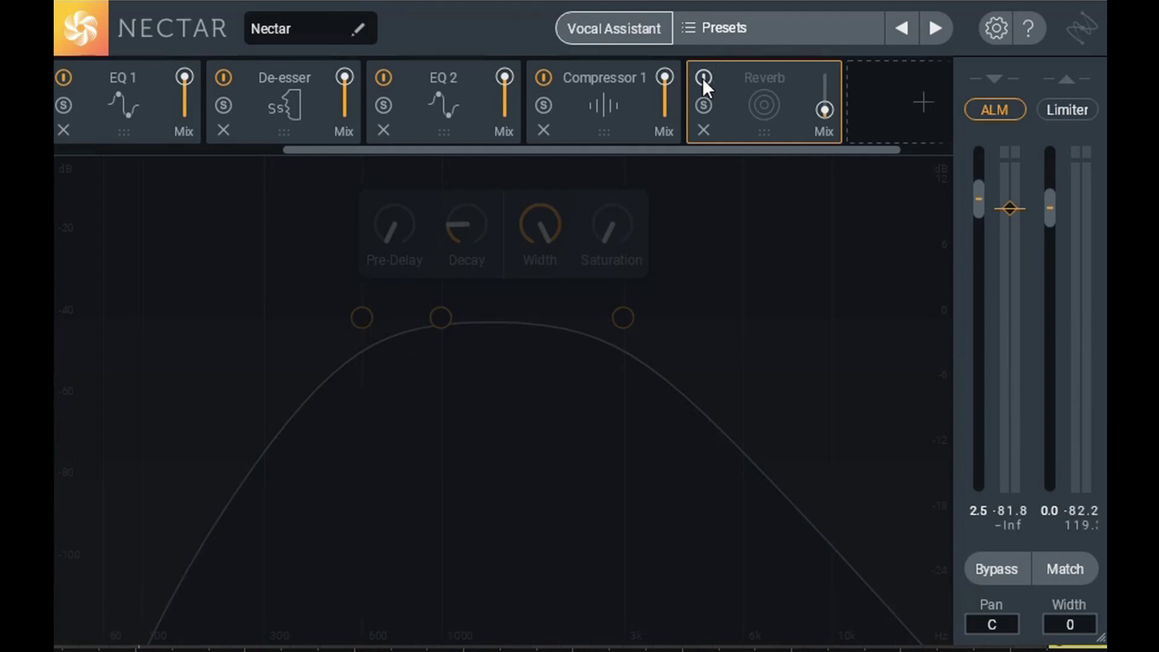
left_click(703, 77)
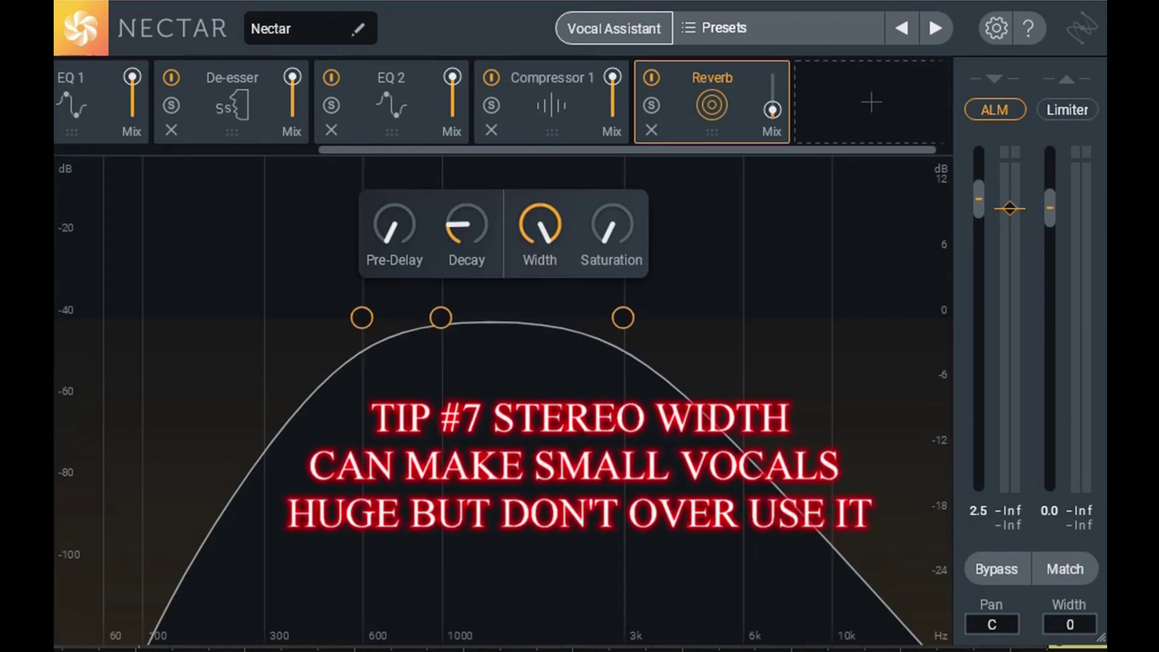
- Audition the vocals and raise the plug-in's output stereo width to 30
key("space")
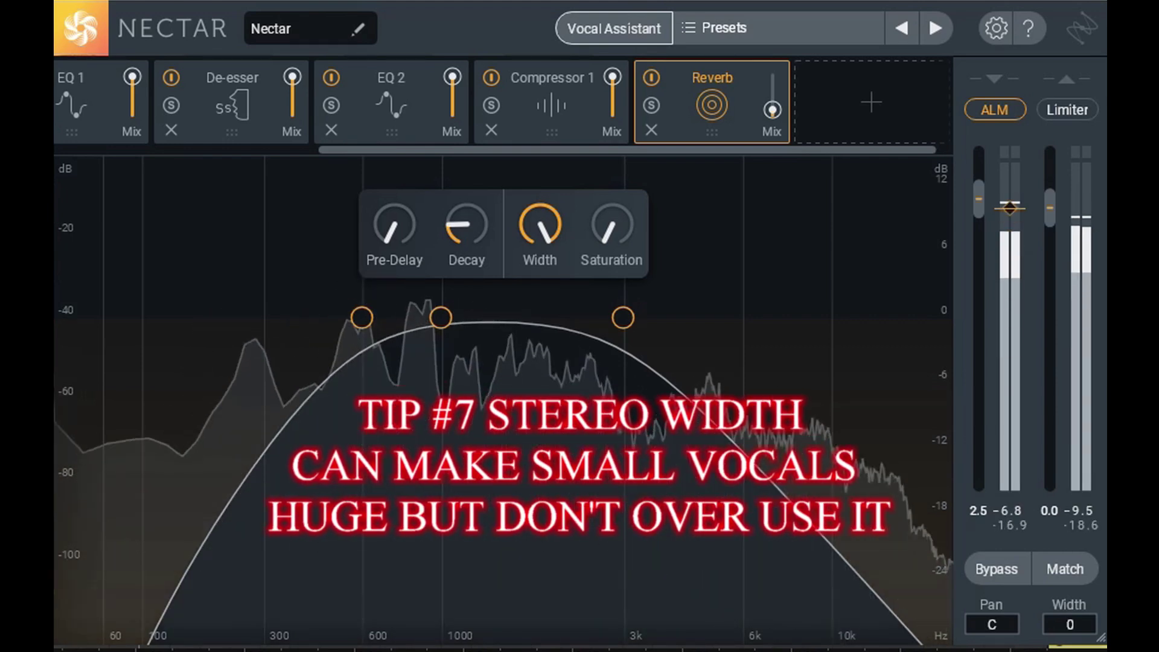
key("space")
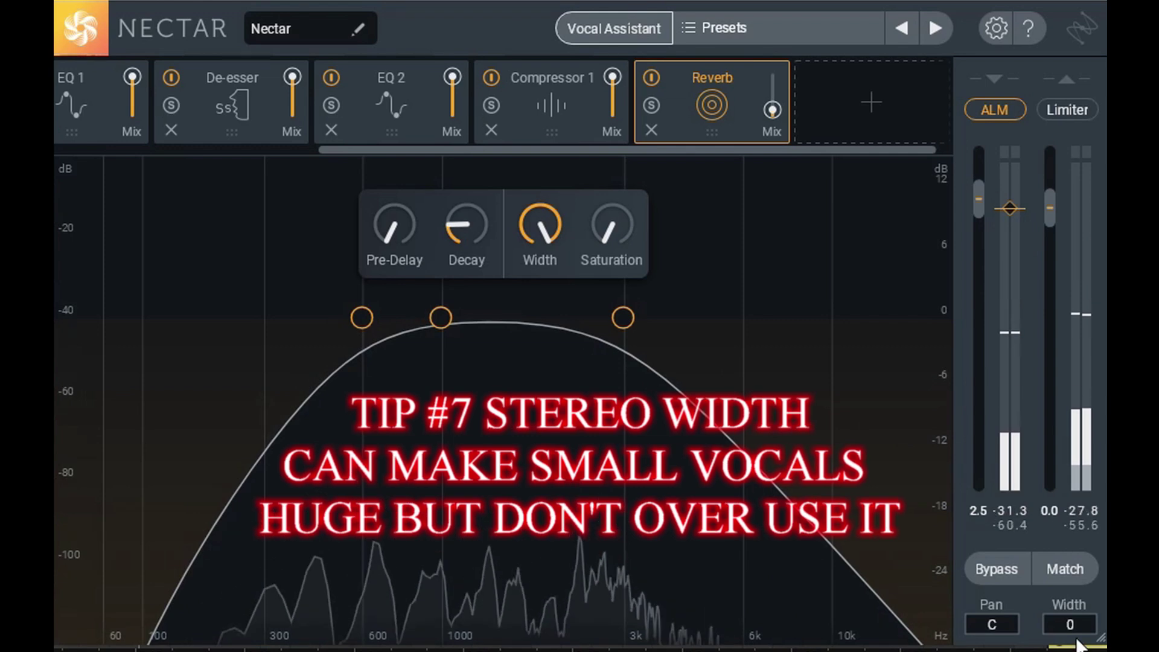
left_click_drag(1078, 626, 1074, 576)
key("space")
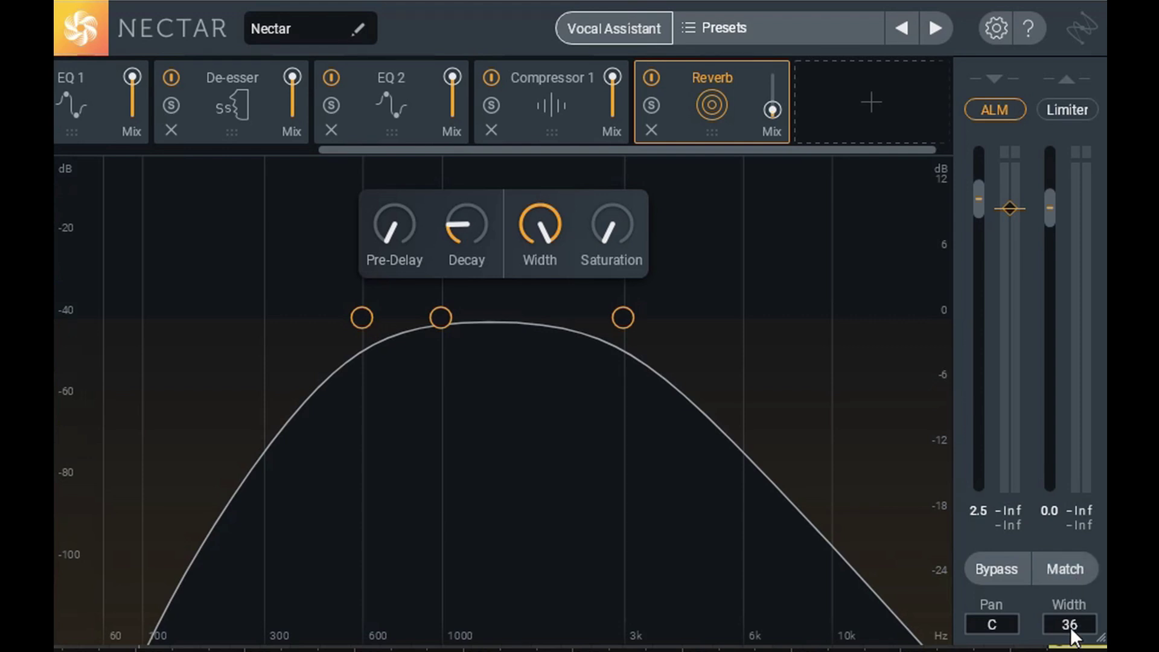
left_click_drag(1070, 628, 1081, 513)
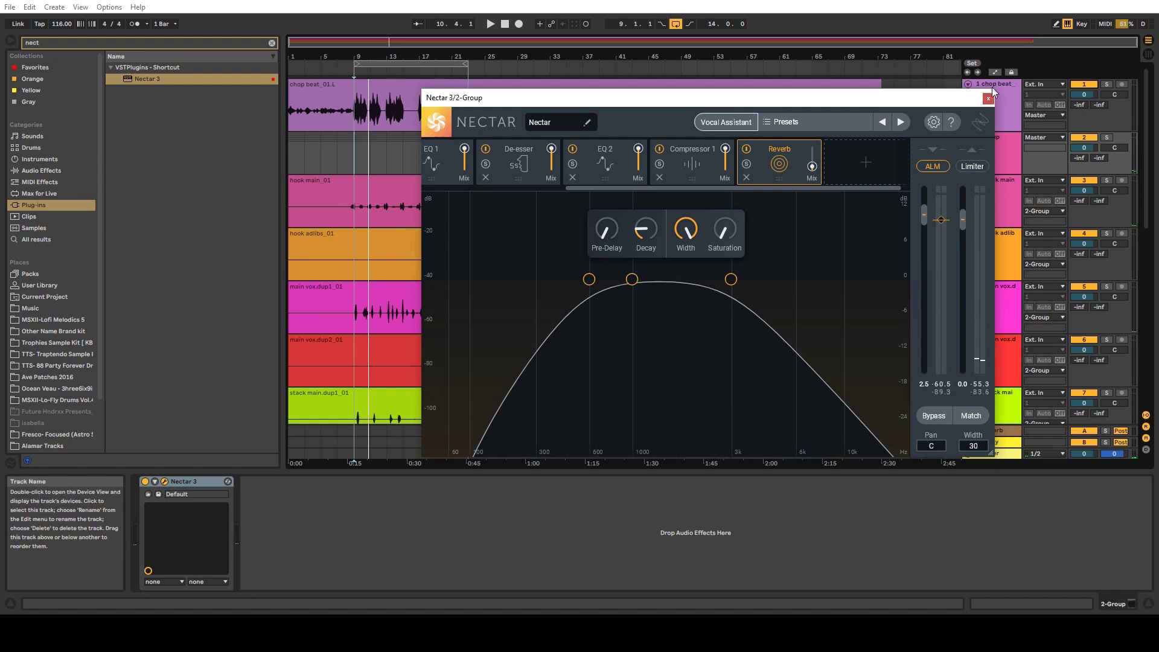
- Close the Nectar 3 window and show the Session View with the mixer section enlarged to full-height faders
left_click(989, 98)
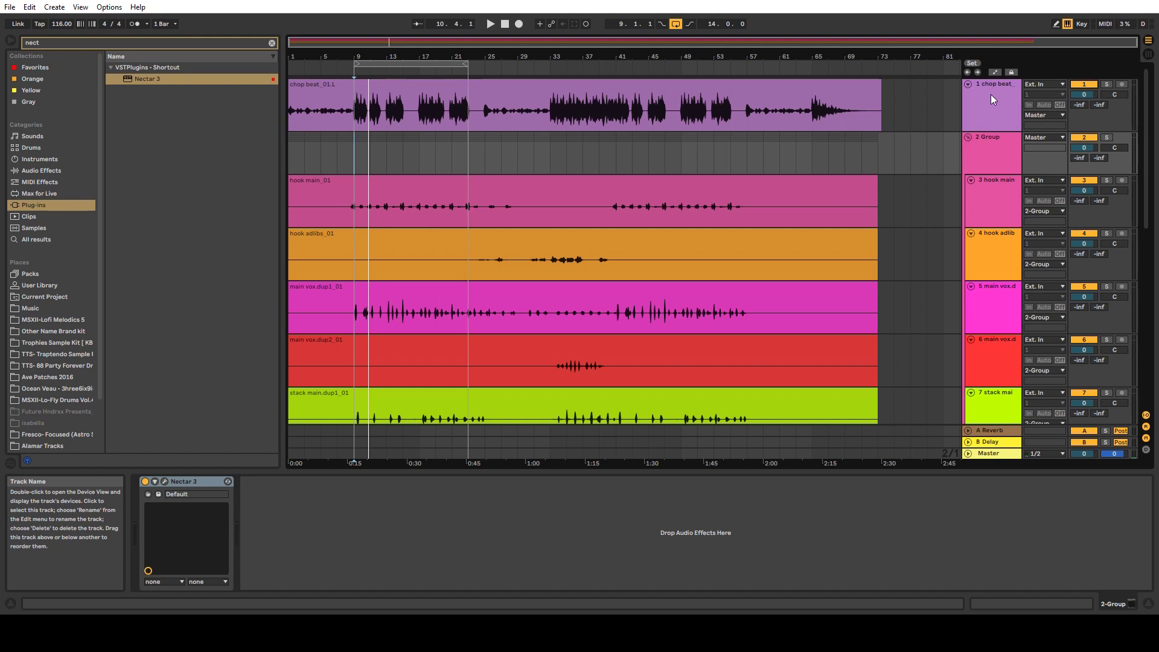
key("Tab")
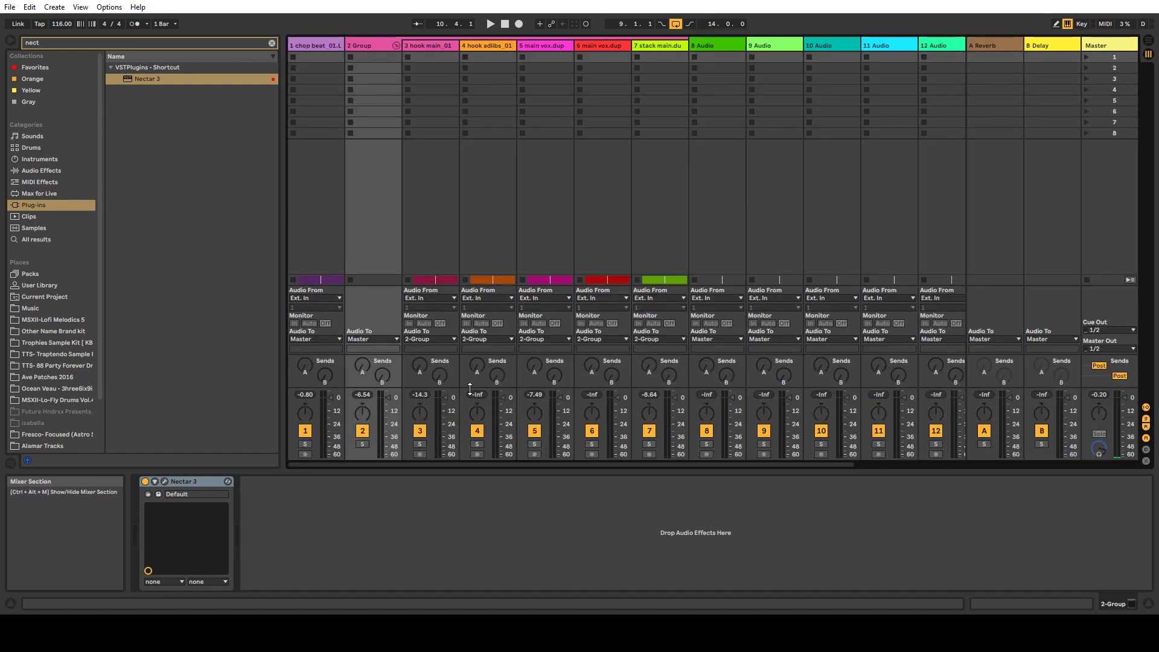
left_click_drag(470, 387, 463, 236)
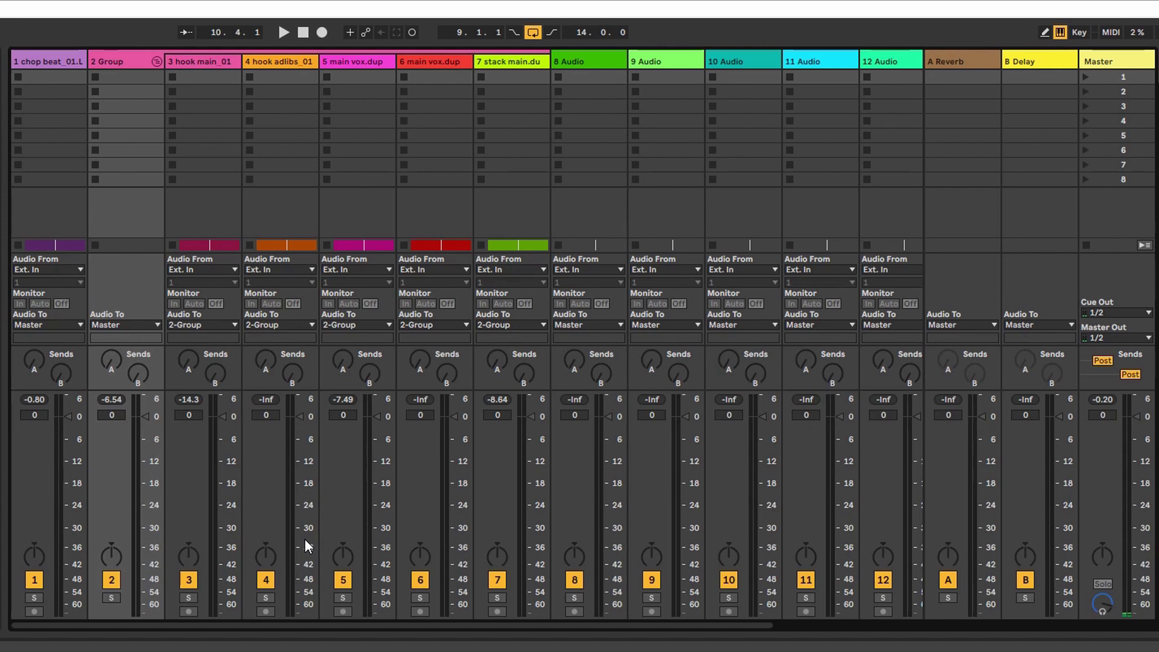
- While auditioning the mix, lower the track 5 main vox fader to -11.8 dB and the track 7 stack main fader to -8.3 dB
key("space")
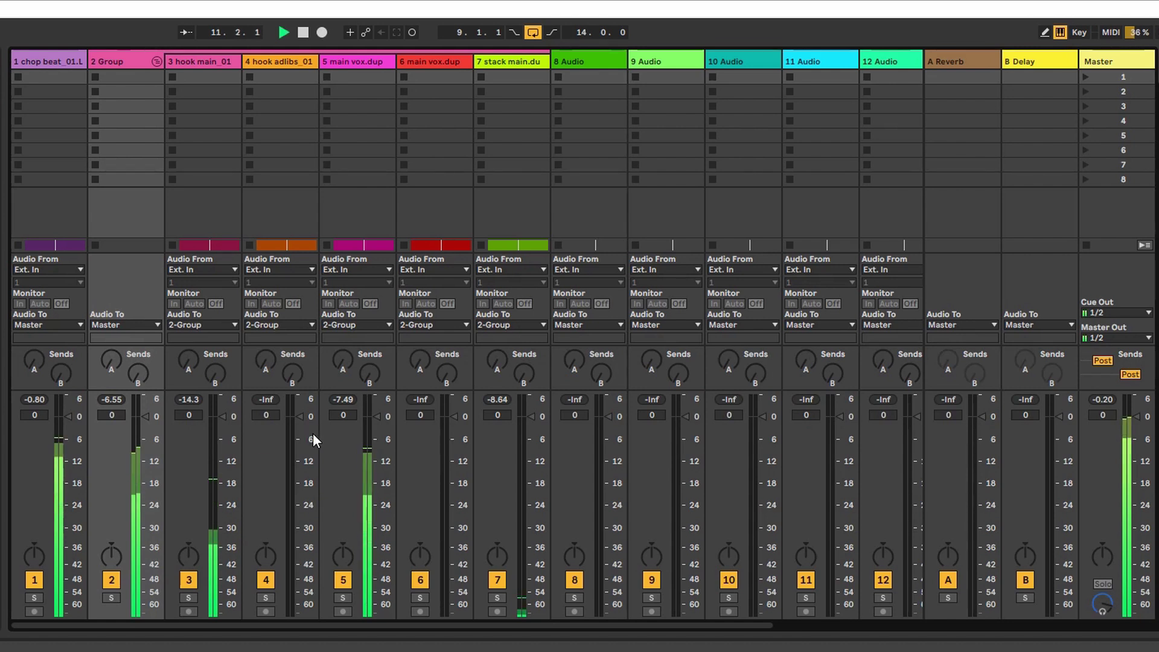
key("space")
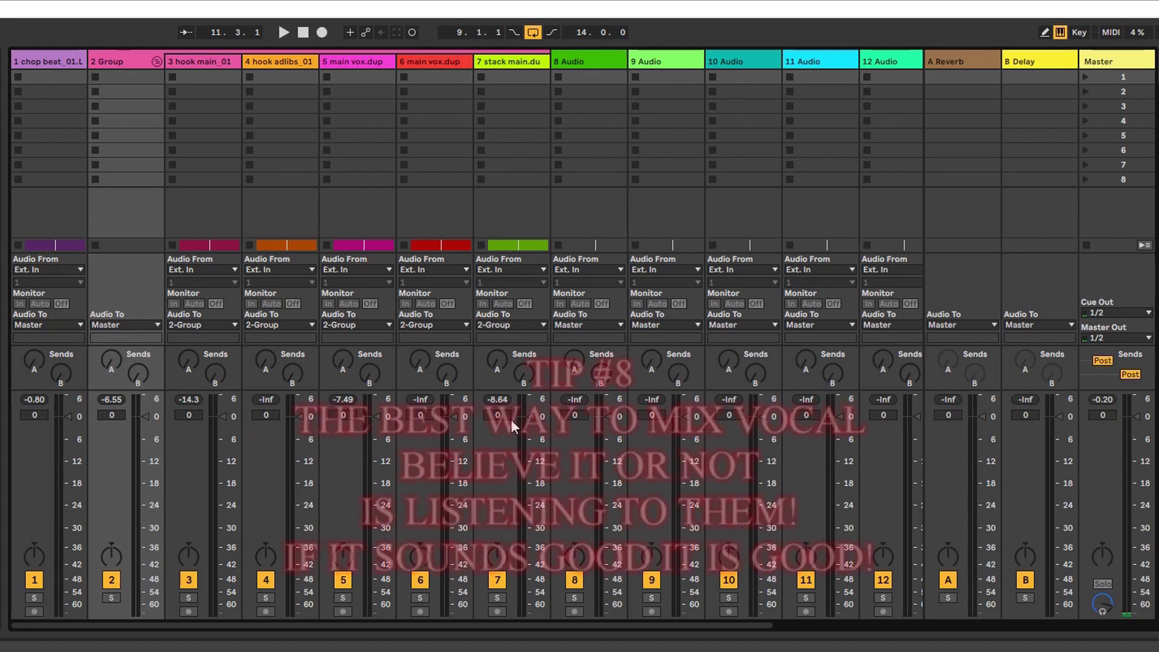
key("space")
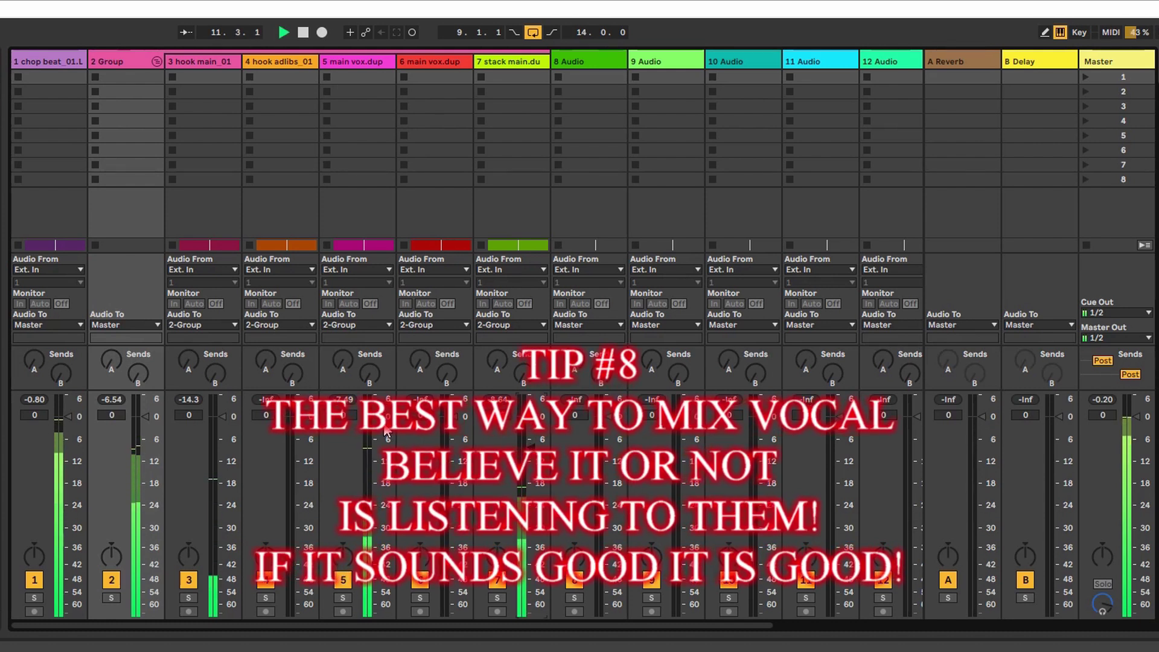
left_click_drag(377, 417, 378, 450)
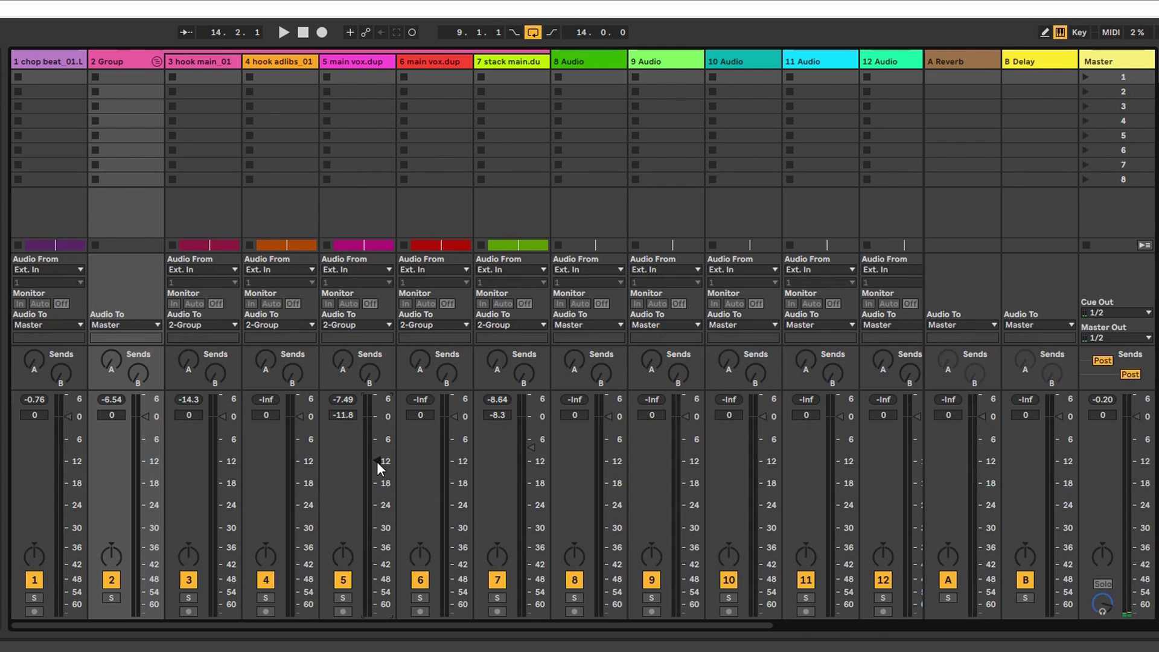
key("space")
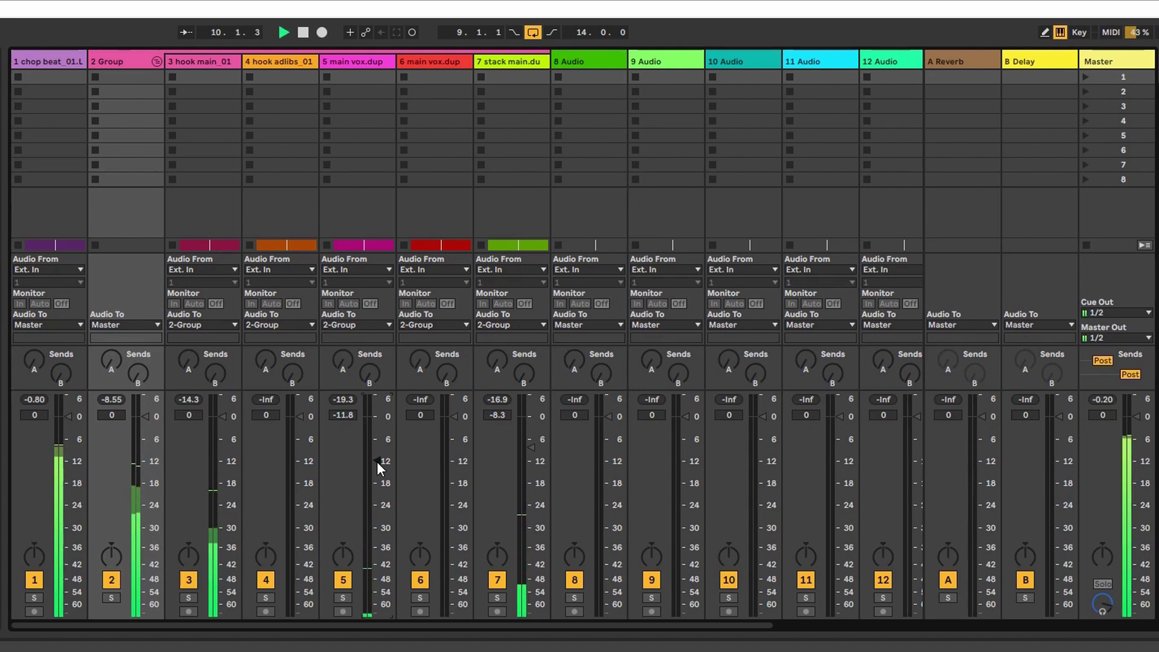
key("space")
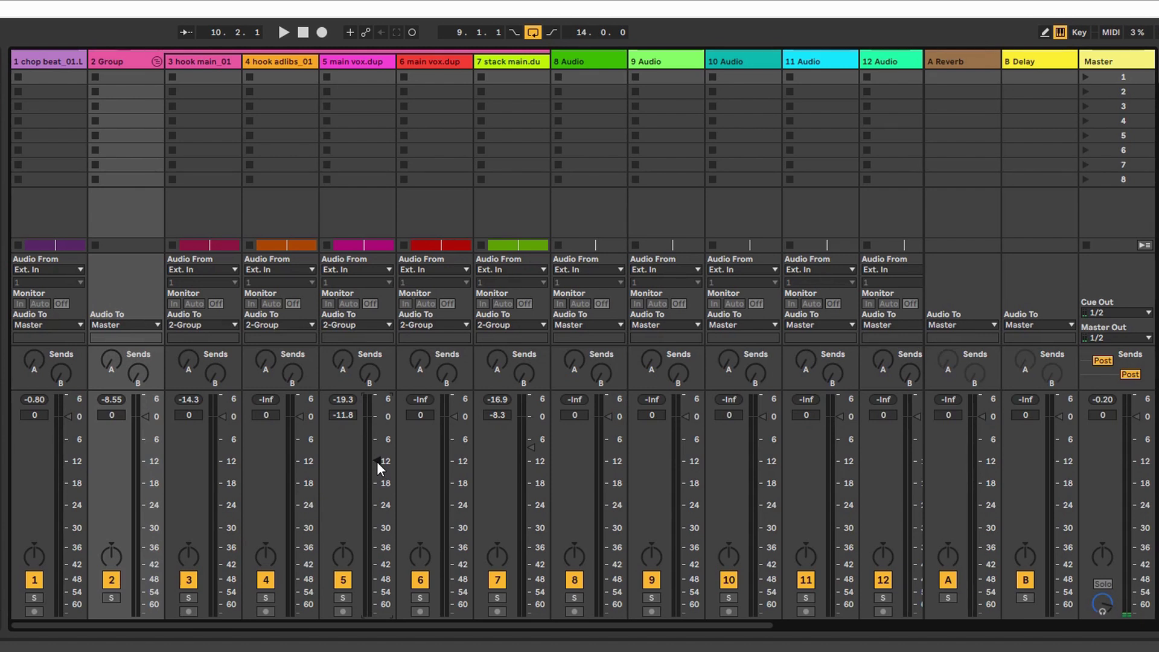
key("space")
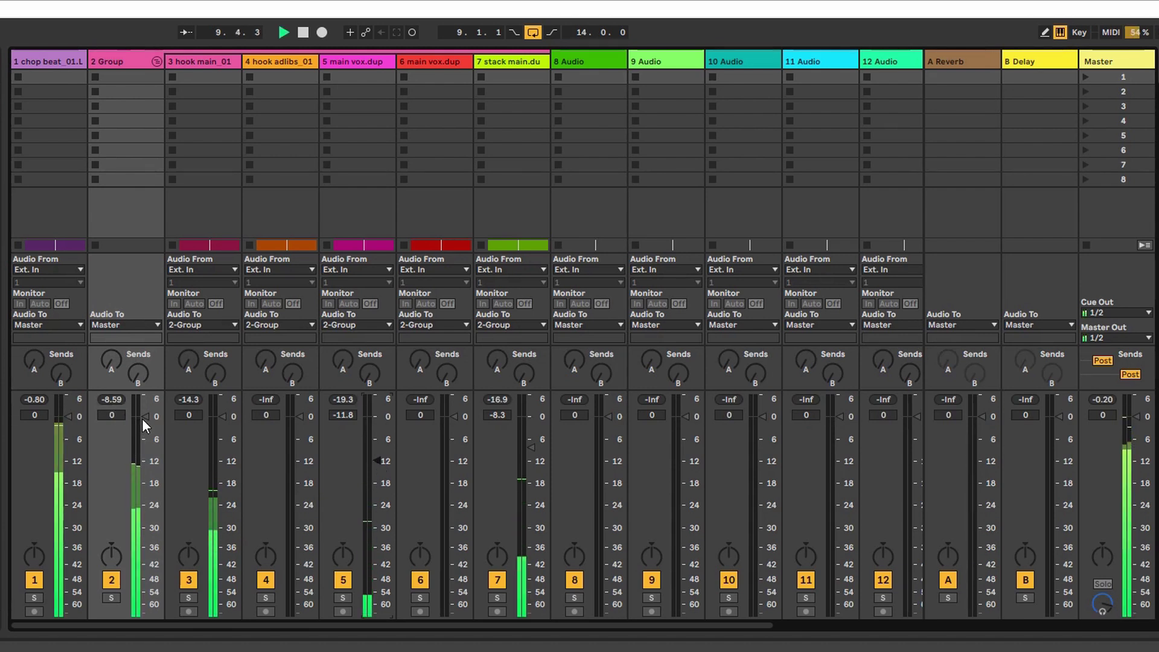
key("space")
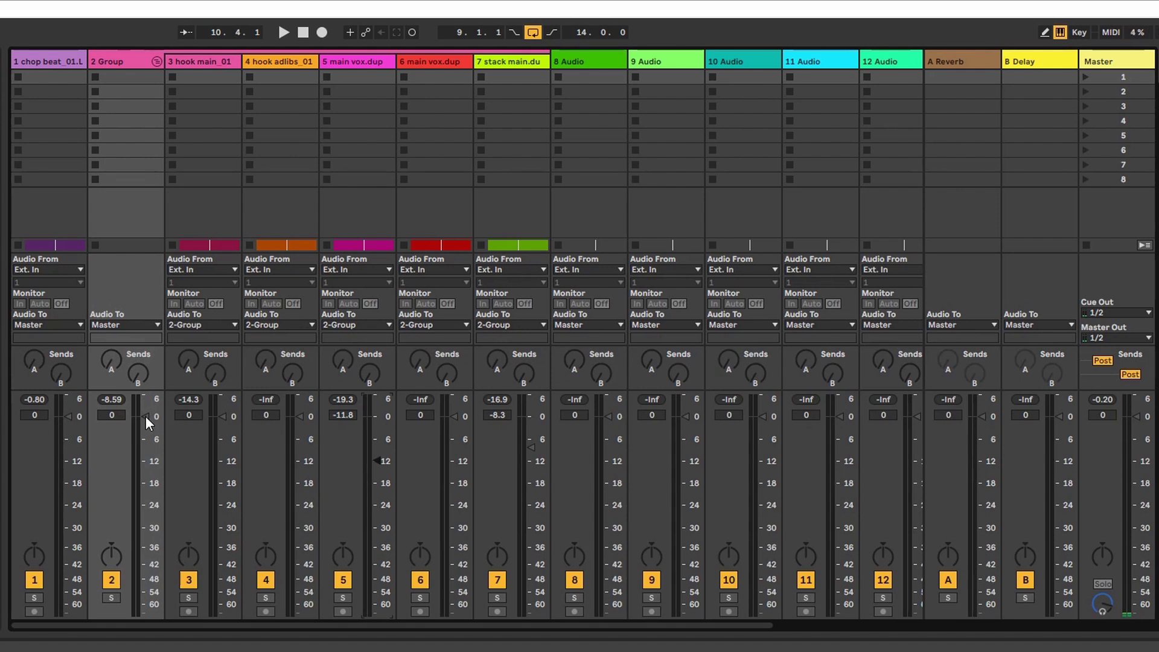
- Try a lower level on the 2 Group fader during playback and return it to 0 dB
left_click_drag(146, 416, 146, 417)
key("space")
mouse_move(146, 440)
left_mouse_down()
mouse_move(146, 461)
mouse_move(146, 418)
left_mouse_up()
- Play the mix and set the track 5 main vox fader to -5.4 dB and the track 7 stack main fader to -6.3 dB
key("space")
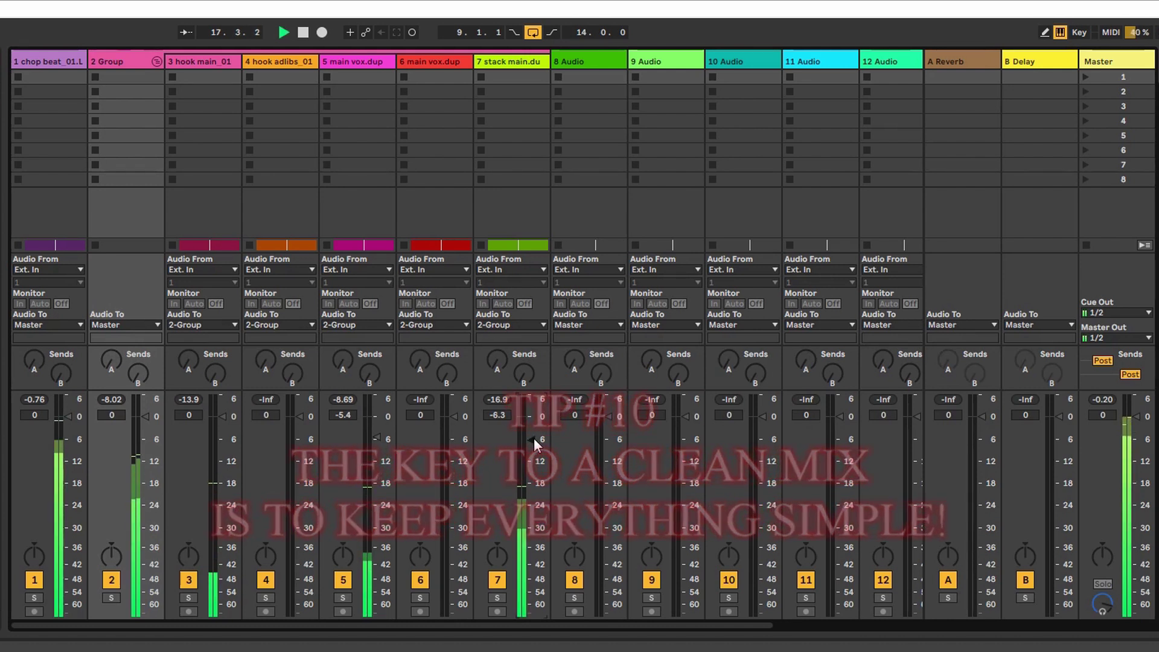
key("space")
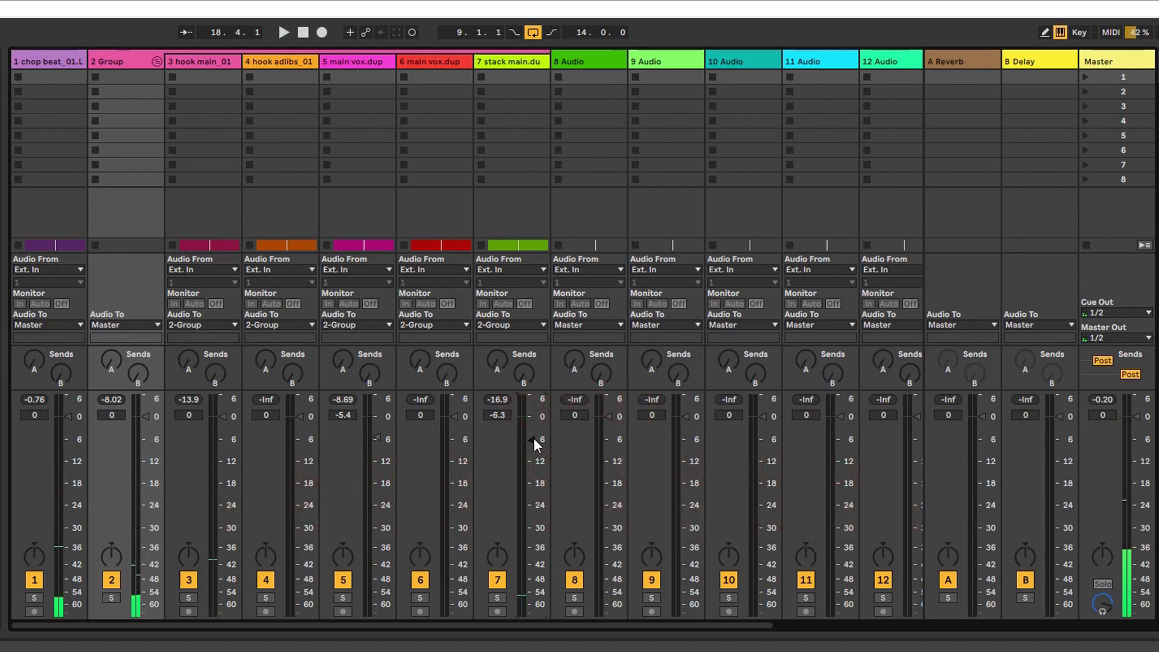